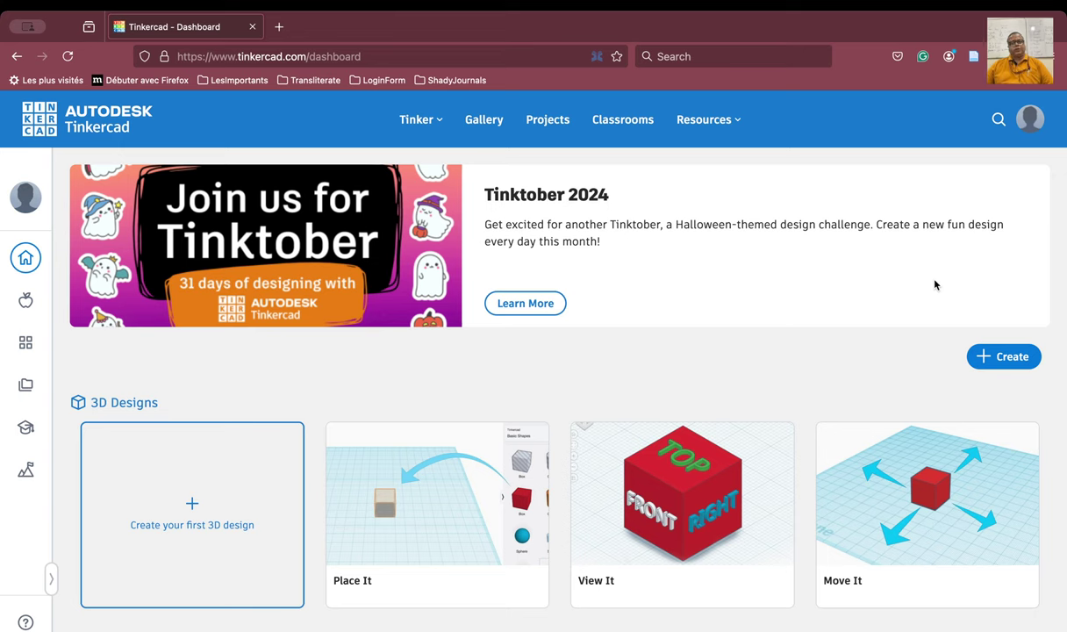
Step: Create a new circuit design and place a DC motor from the component library in the upper middle of the workspace
click(1008, 357)
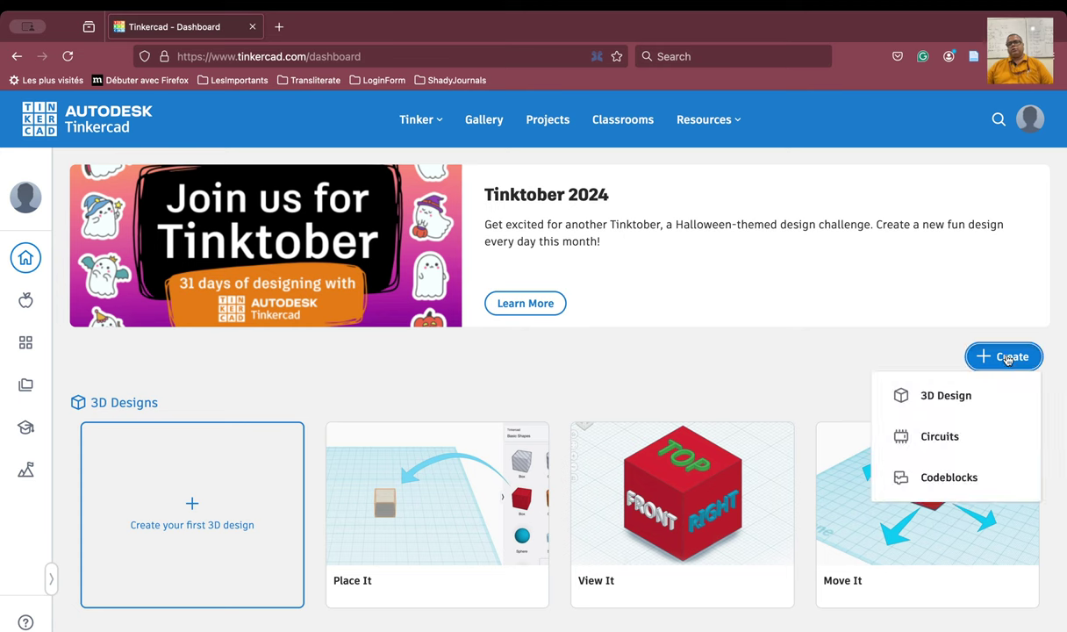
click(940, 436)
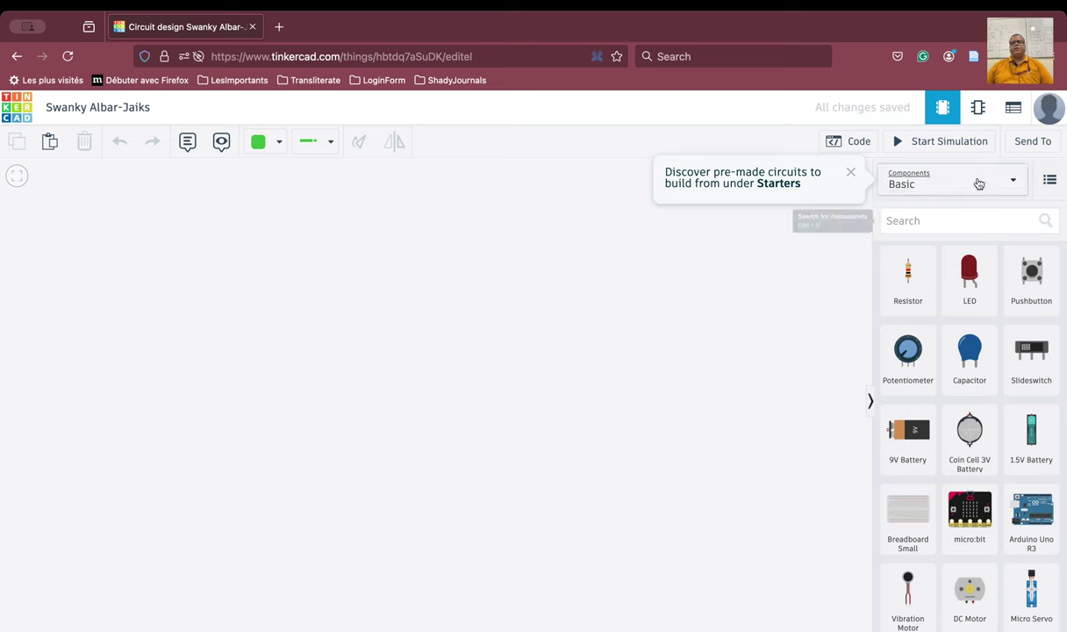
click(964, 221)
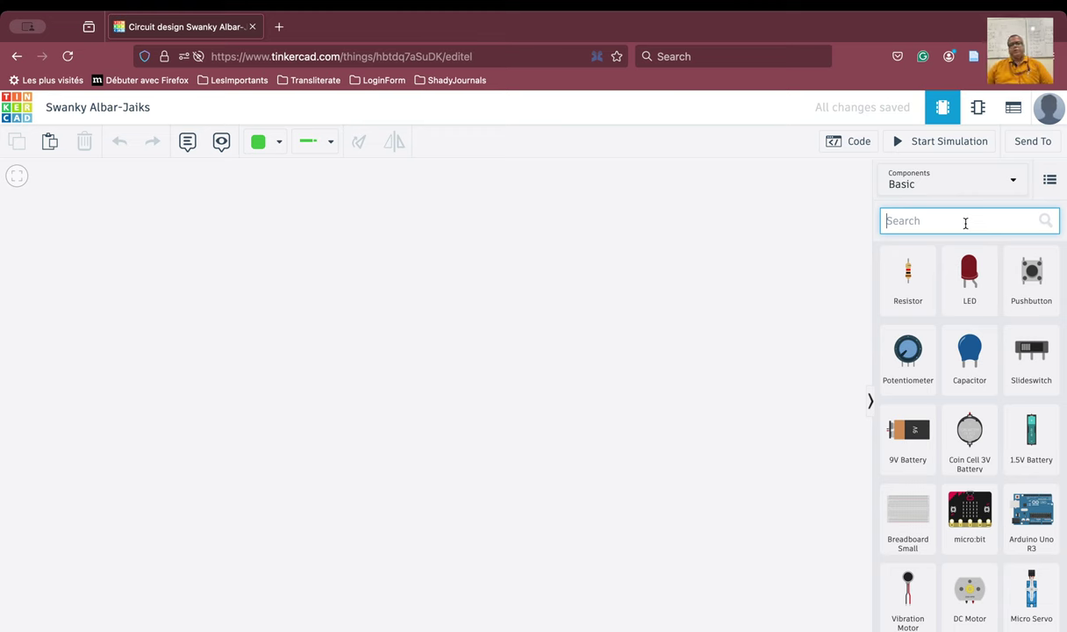
text(motor)
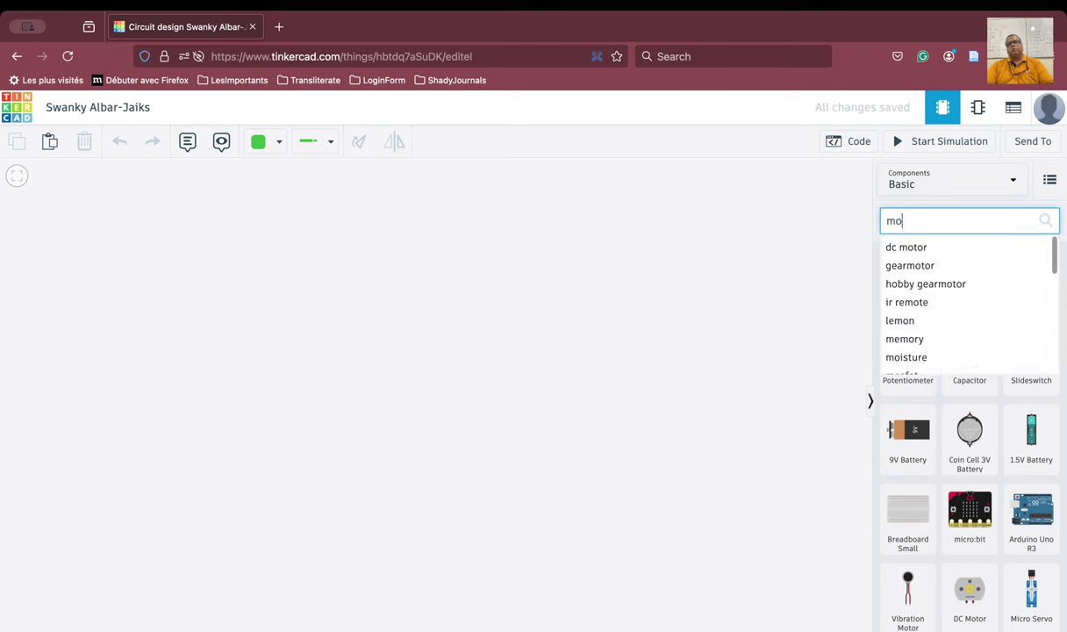
click(964, 249)
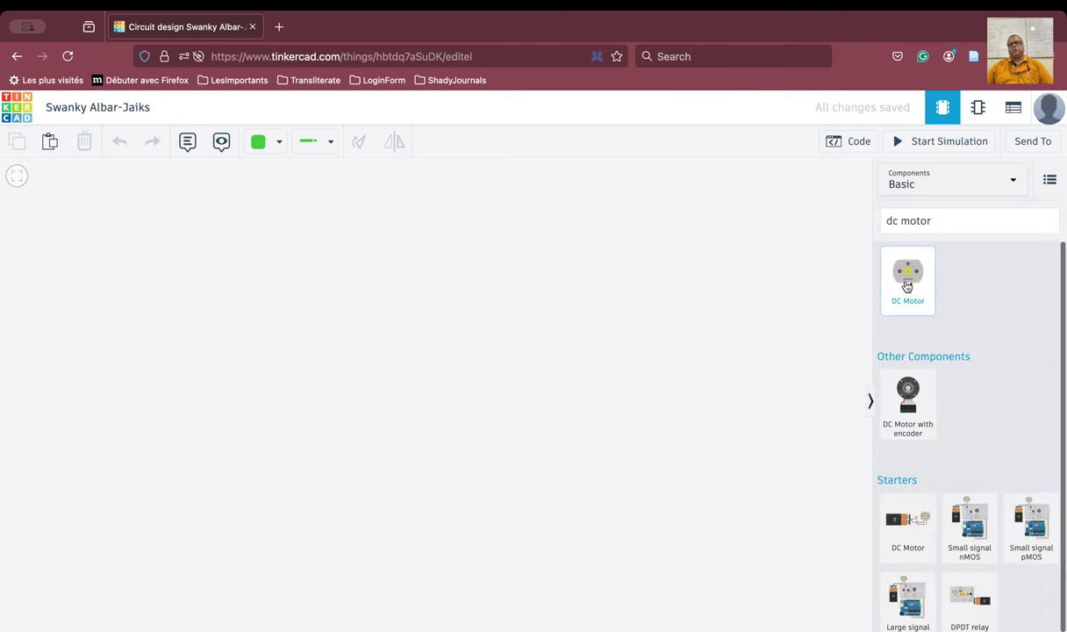
drag(908, 286, 453, 299)
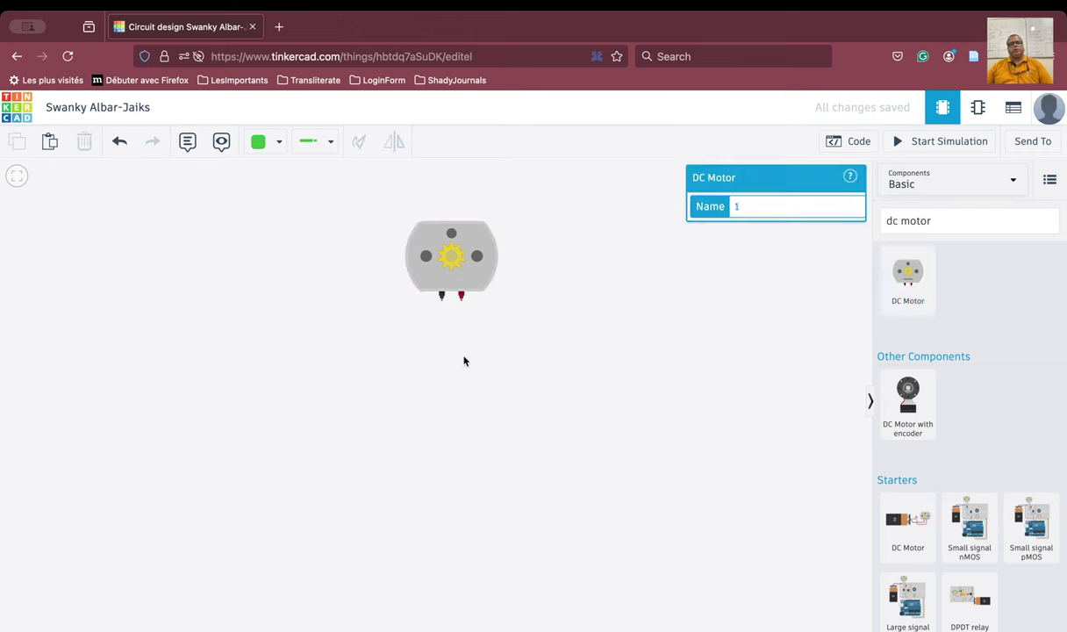
click(464, 360)
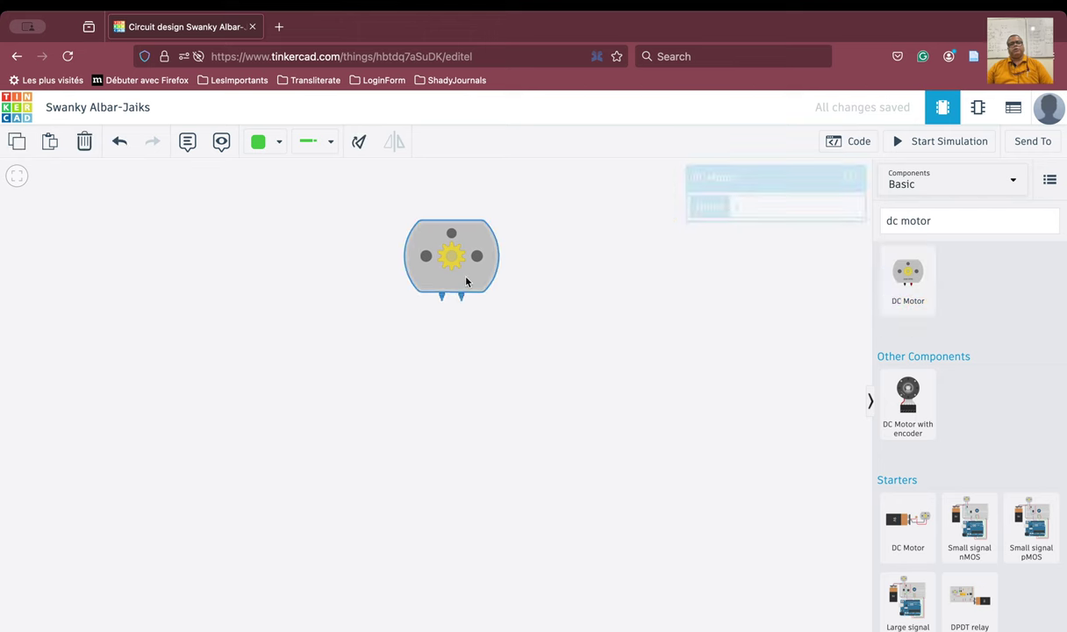
drag(465, 280, 467, 312)
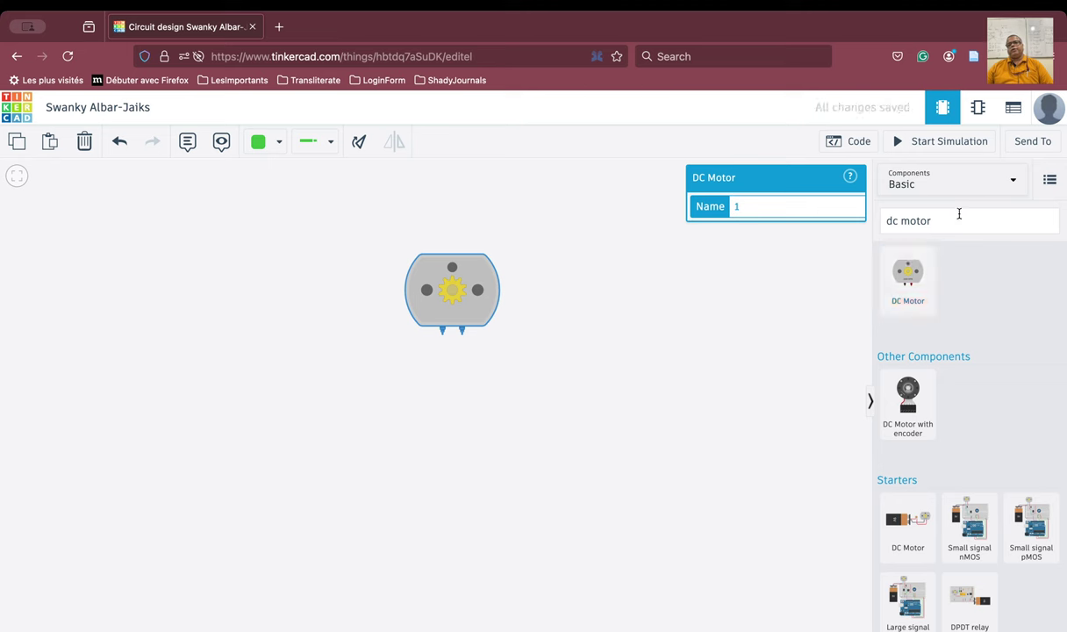
Step: Find the potentiometer in the component library and place it to the right of the DC motor
triple_click(960, 213)
text(pote)
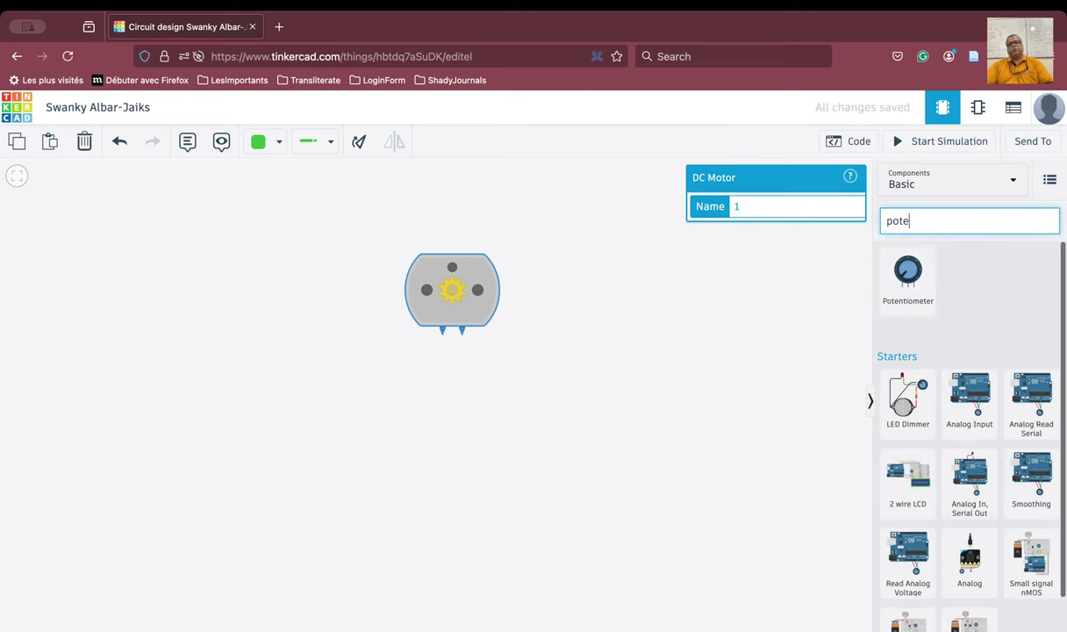
click(960, 248)
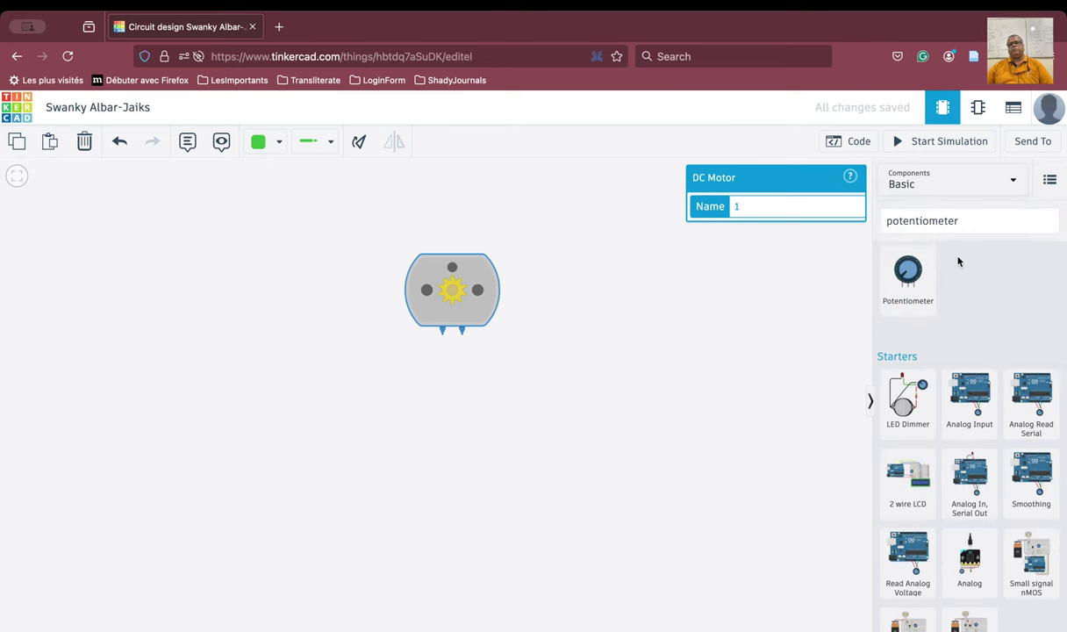
drag(908, 274, 642, 326)
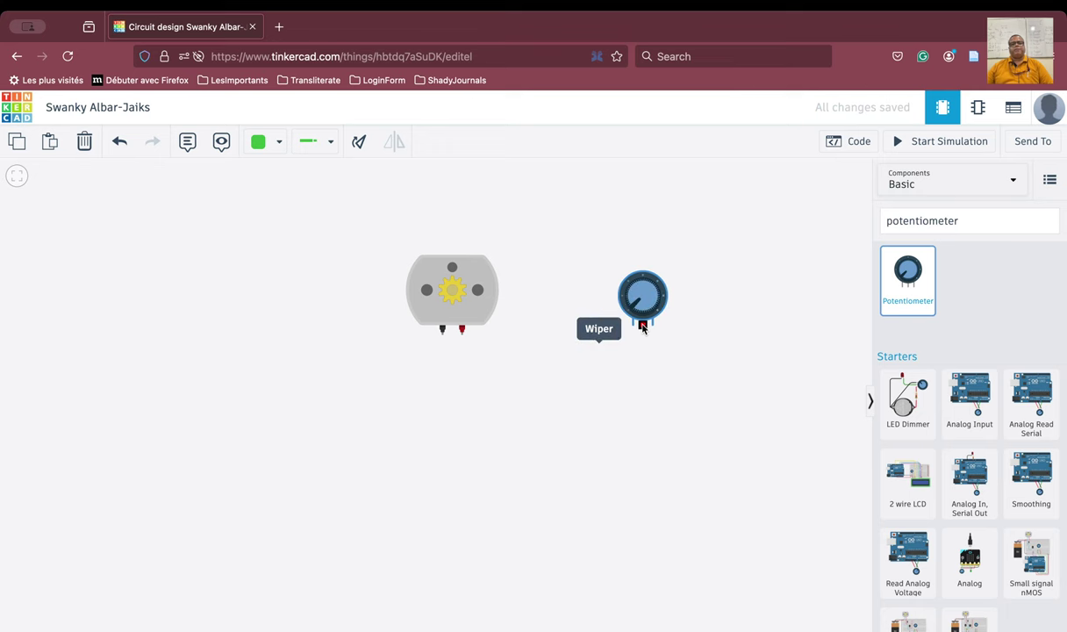
click(655, 382)
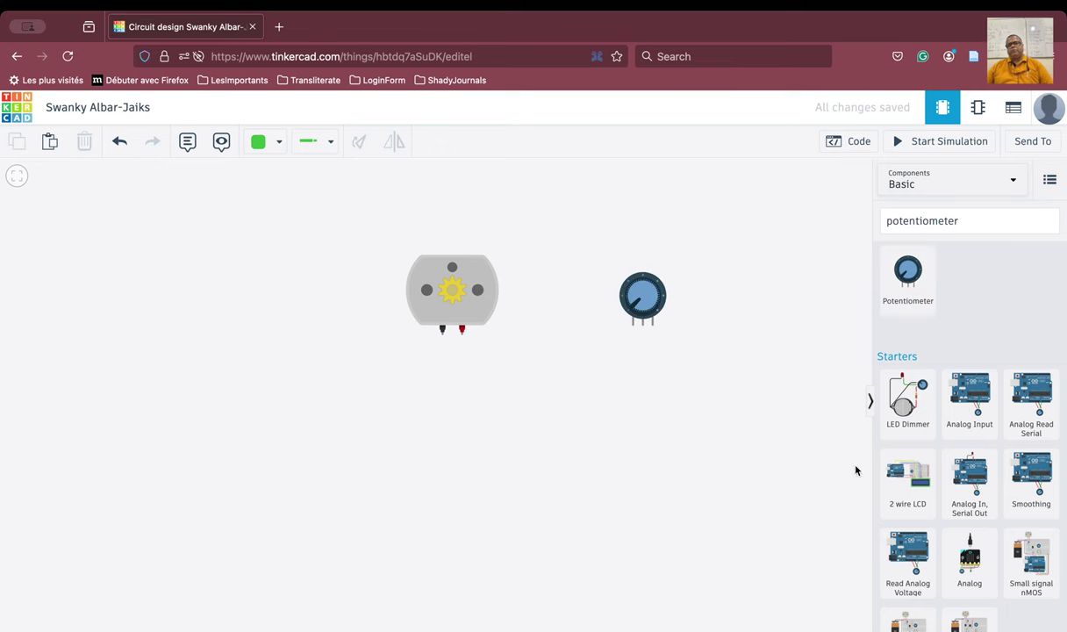
Step: Find the 9V battery in the component library and place it below the DC motor
double_click(953, 217)
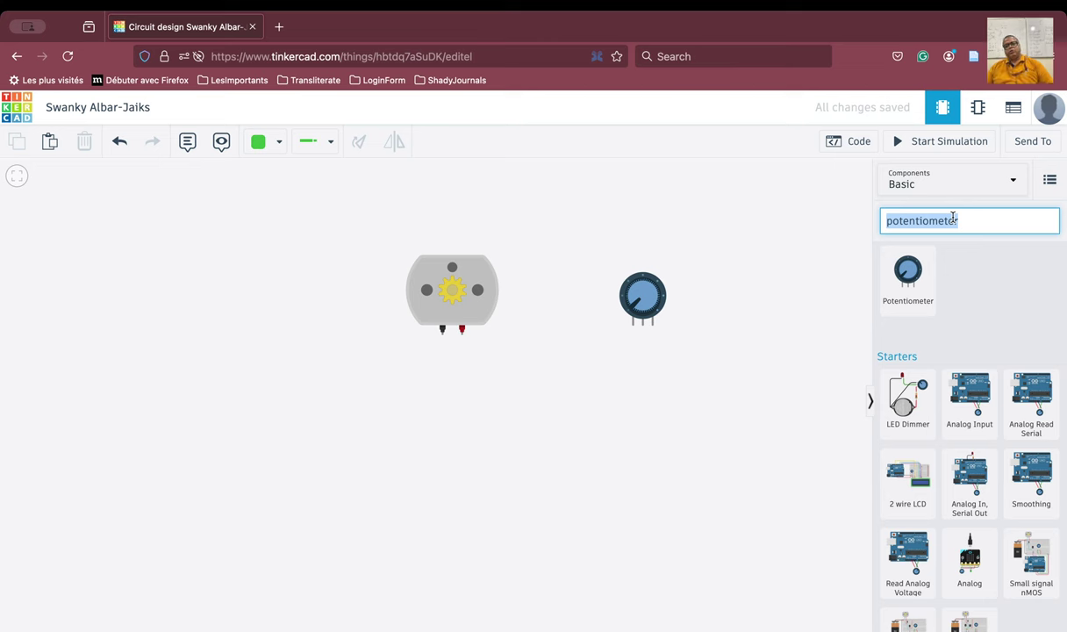
text(baa)
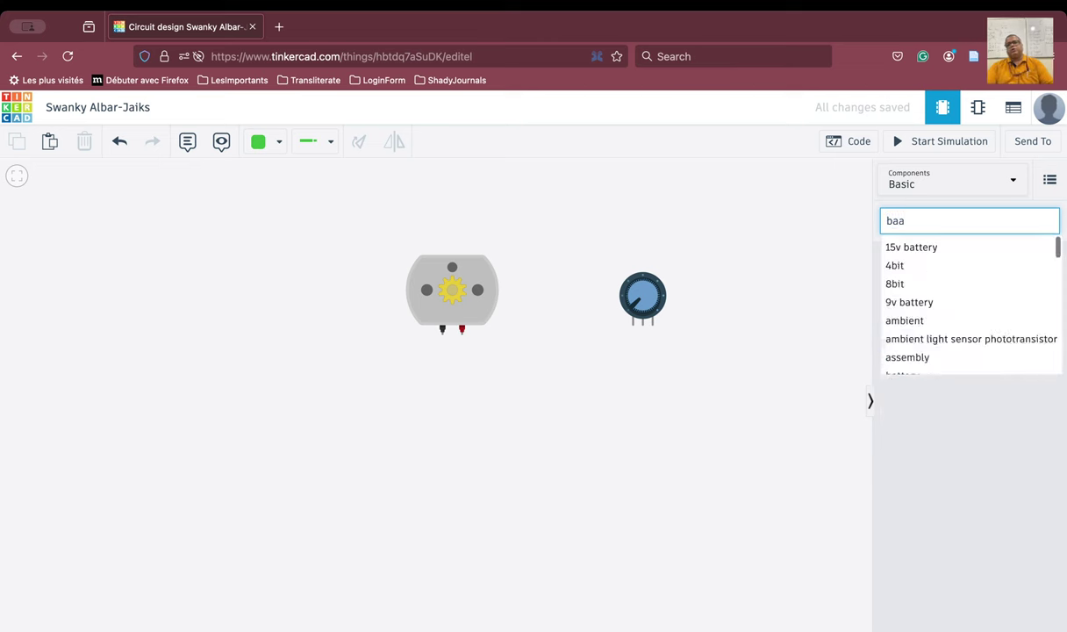
key(BackSpace)
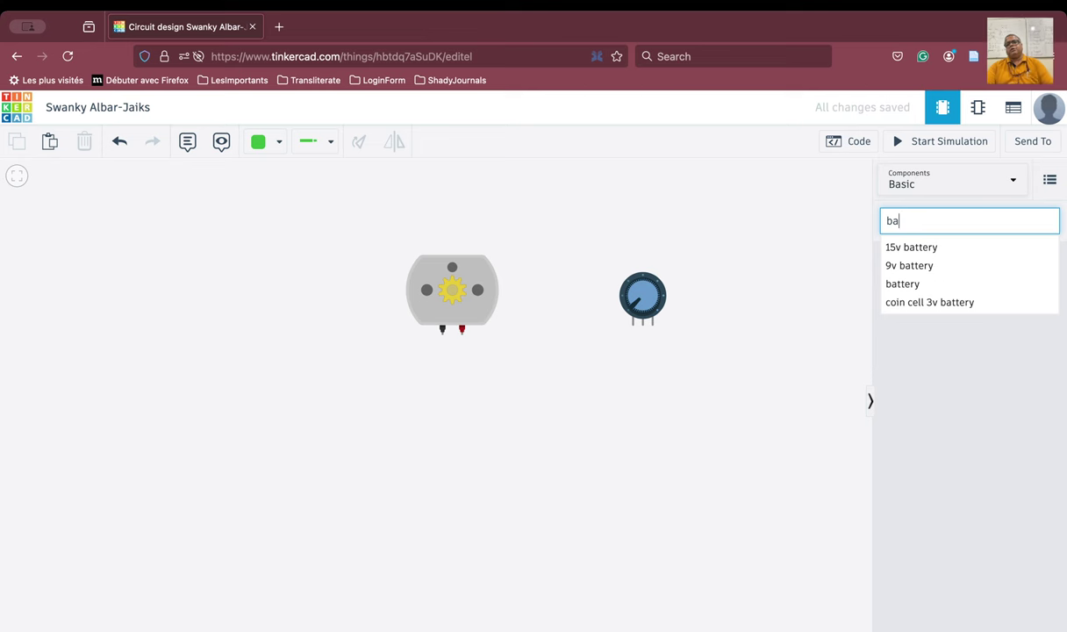
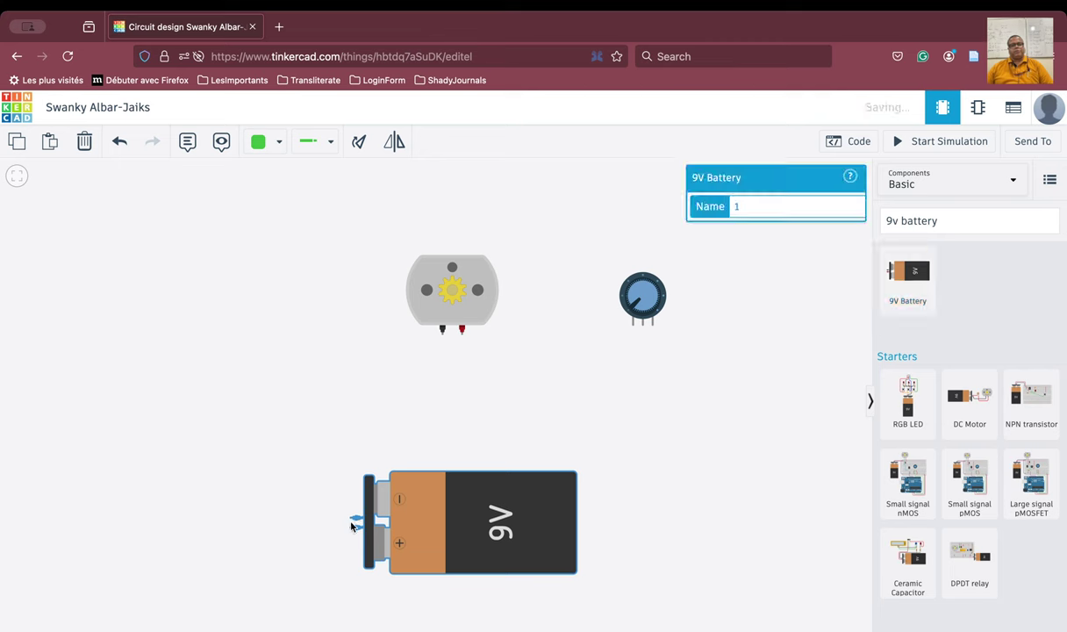
click(531, 398)
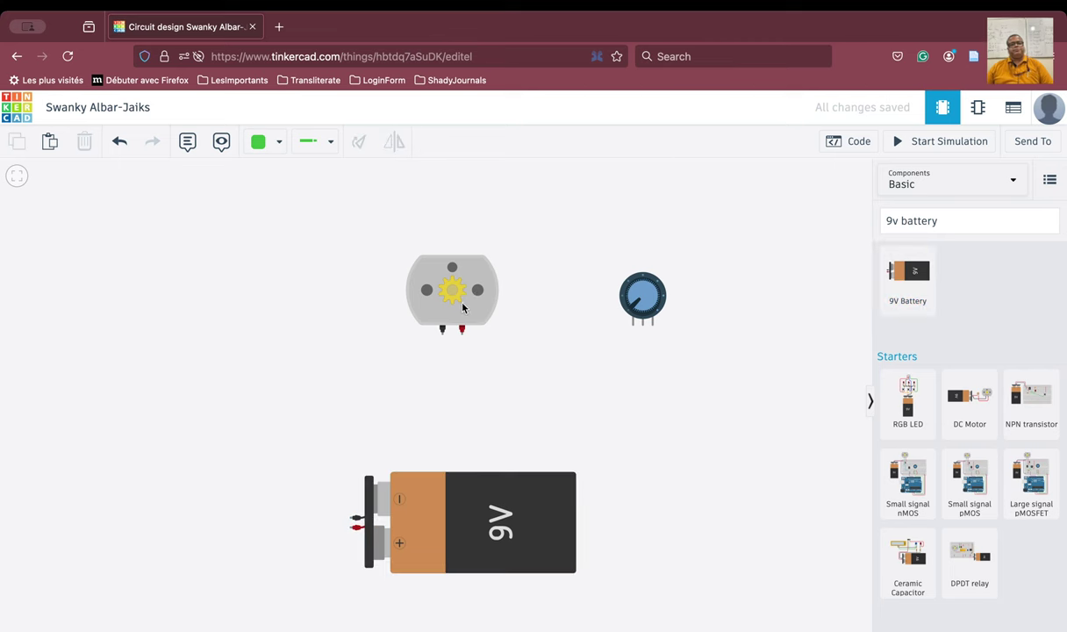
Step: Shift the DC motor up and to the left, and move the potentiometer between the motor and the battery
drag(465, 311, 389, 288)
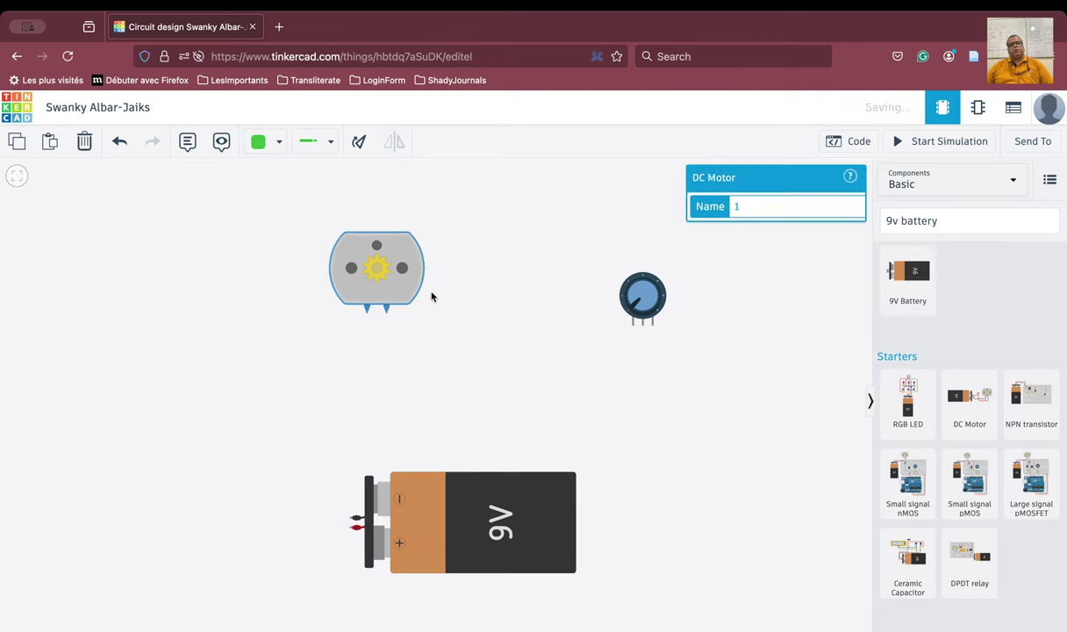
click(652, 293)
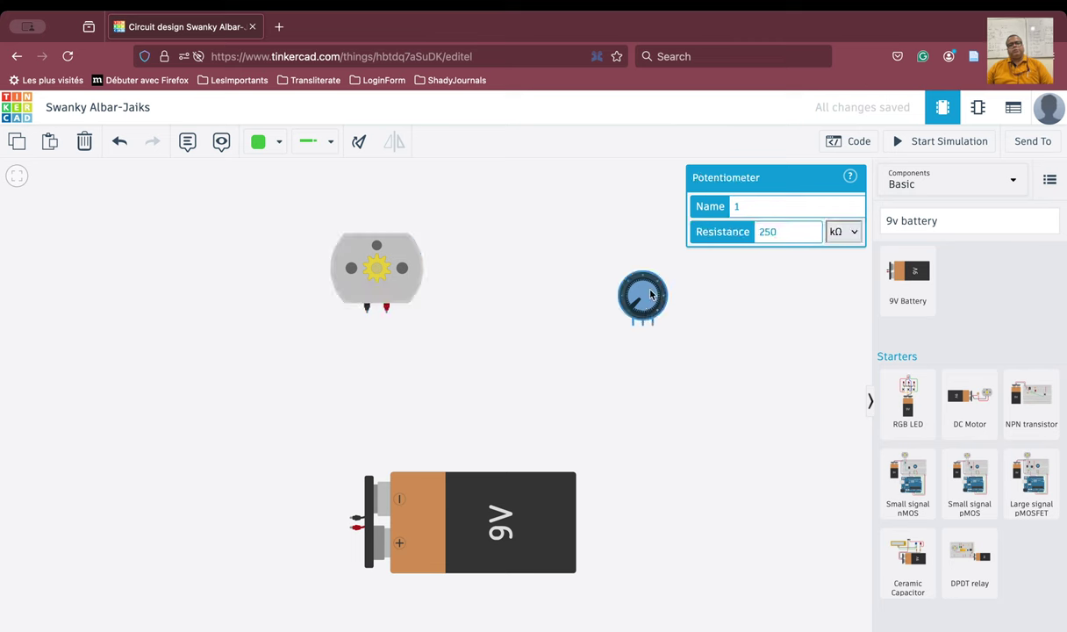
drag(650, 293, 409, 368)
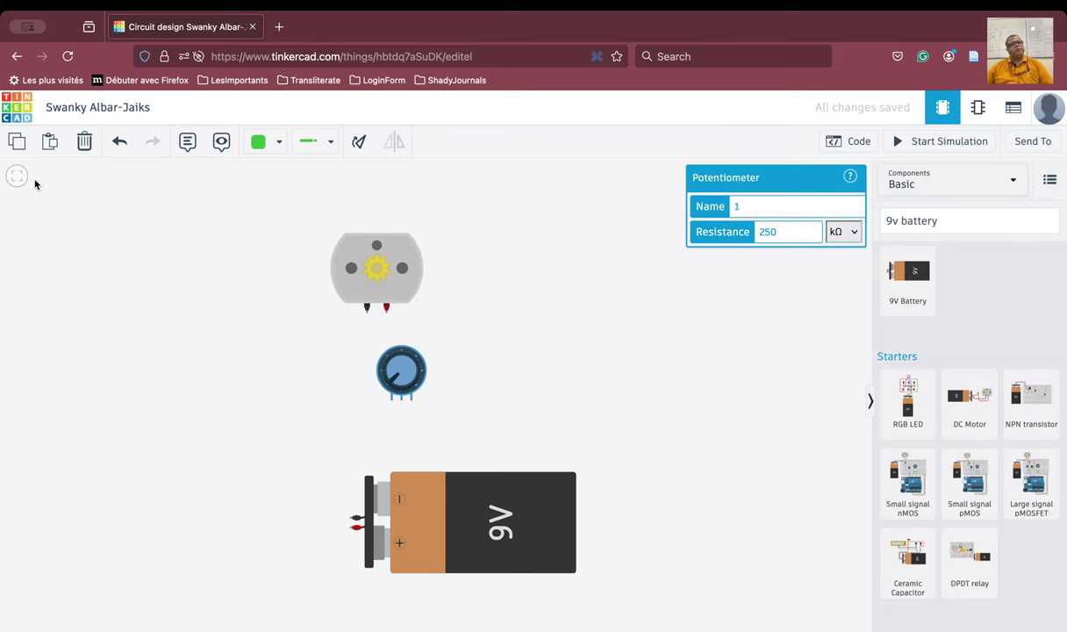
Step: Examine the potentiometer's wiper and outer legs and the DC motor's two terminals up close
scroll(388, 379, up, 5)
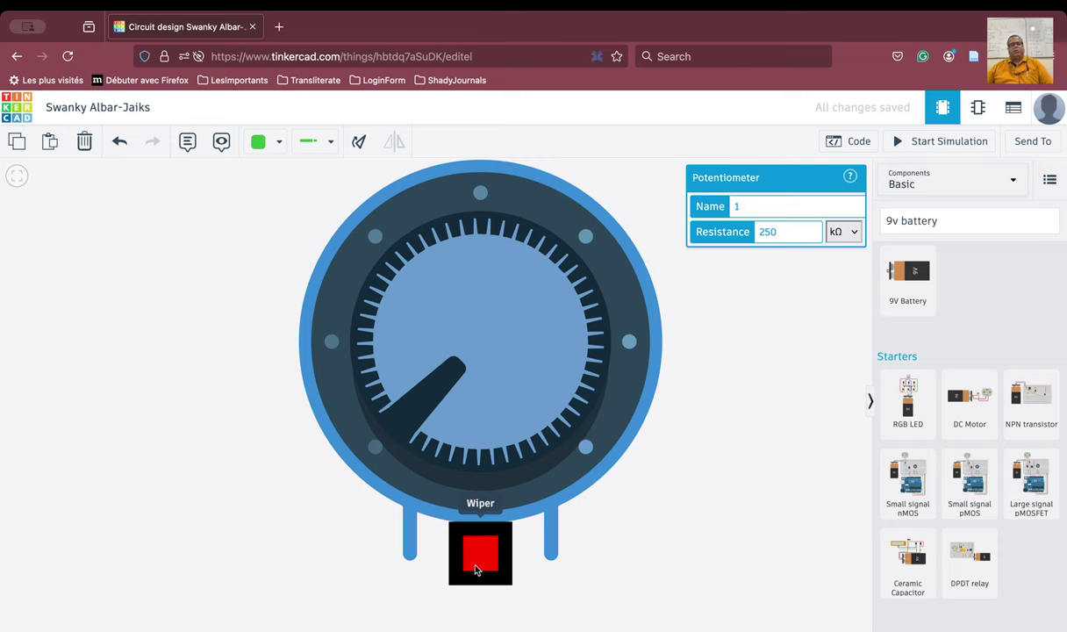
scroll(685, 473, down, 5)
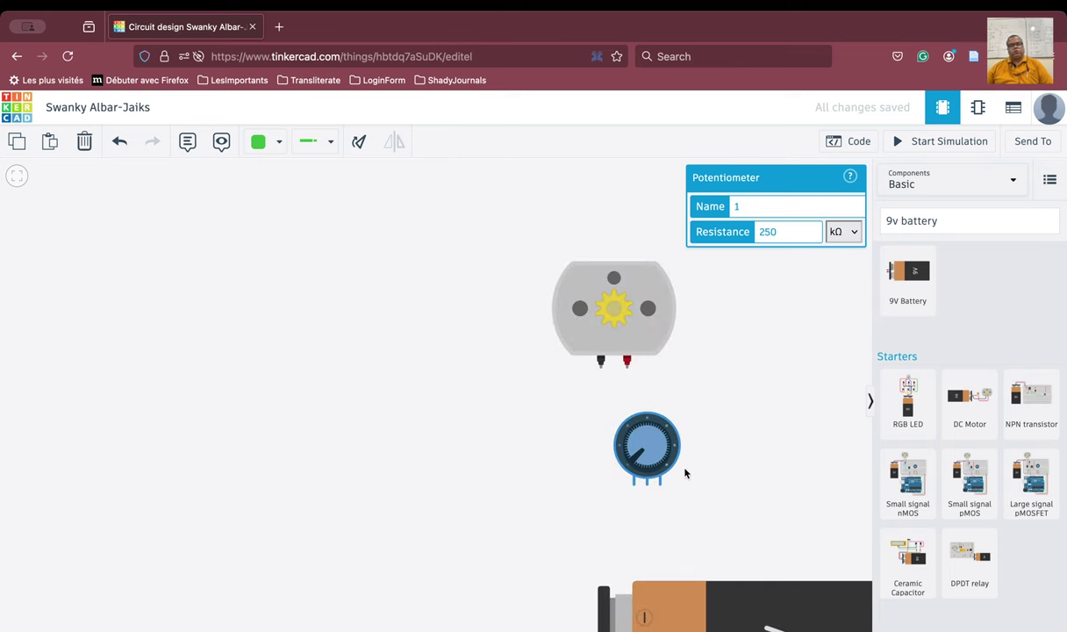
drag(685, 473, 555, 388)
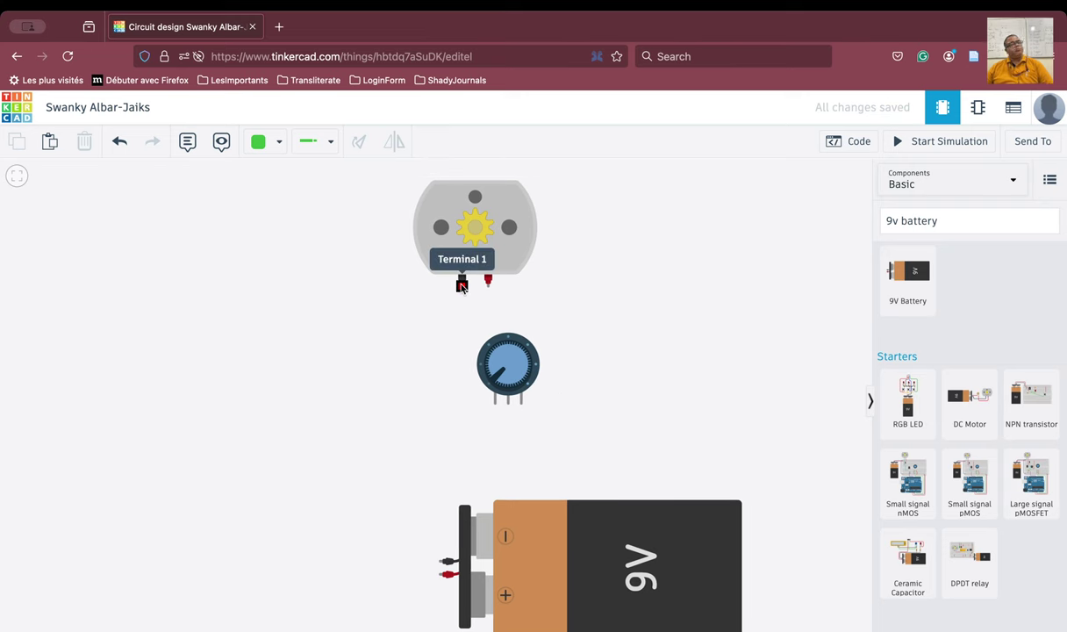
scroll(462, 287, up, 5)
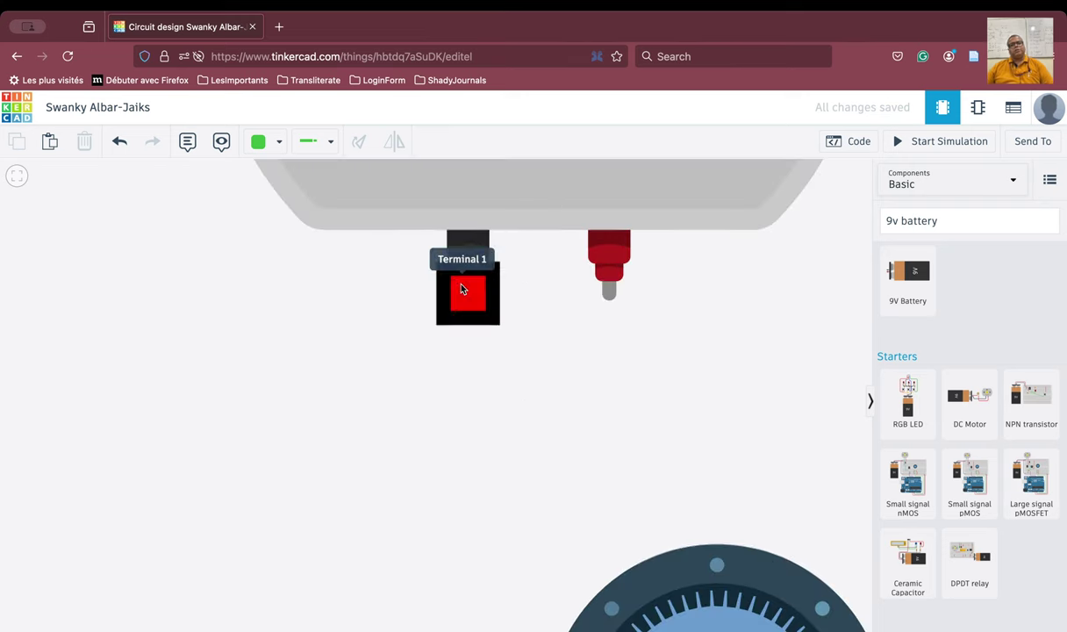
scroll(555, 196, down, 6)
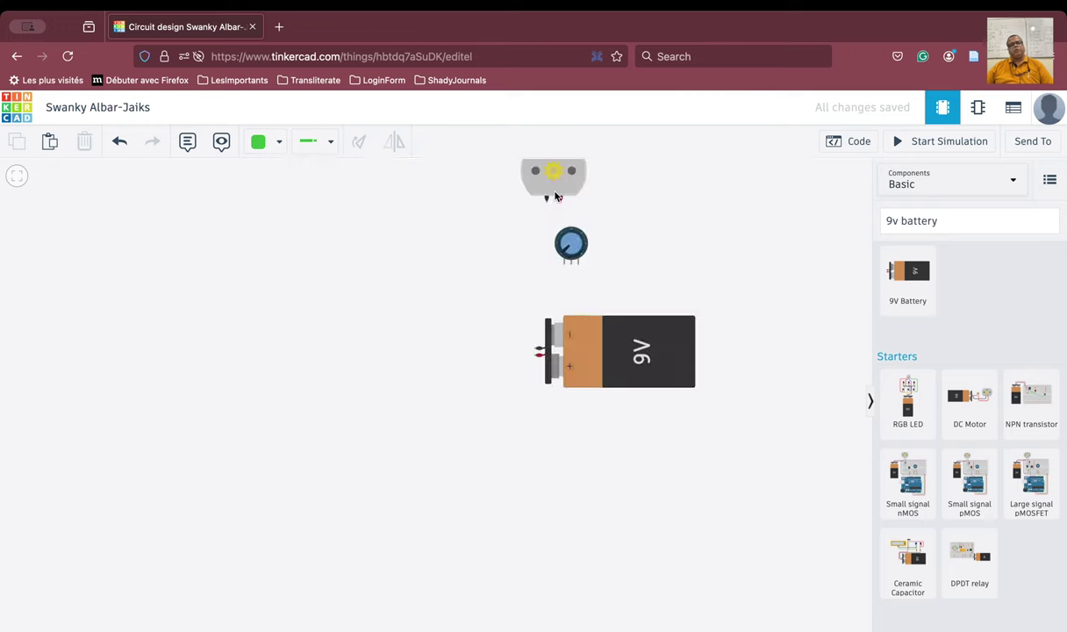
scroll(555, 196, up, 3)
drag(722, 255, 714, 422)
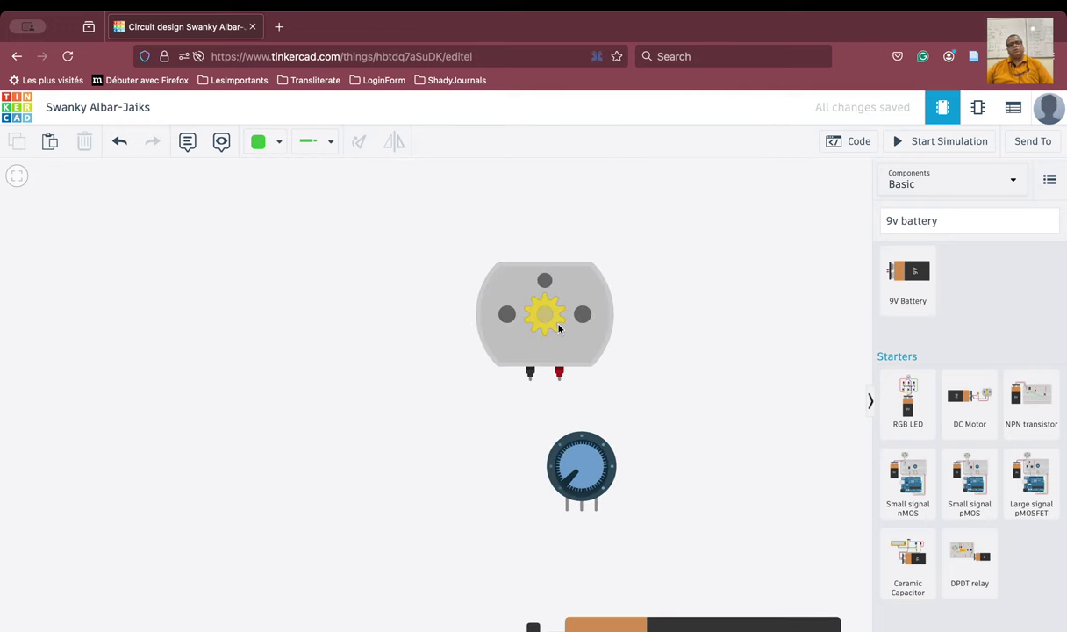
scroll(558, 328, up, 5)
scroll(558, 328, down, 4)
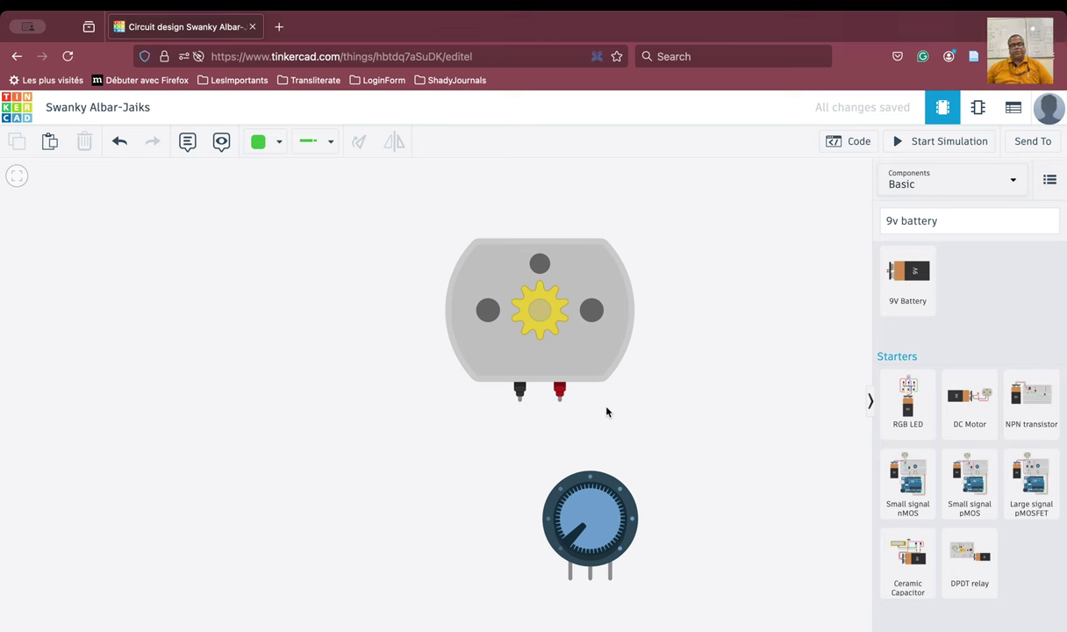
Step: Move the potentiometer to the lower left of the motor and wire the battery's negative terminal to its left leg
scroll(605, 411, down, 3)
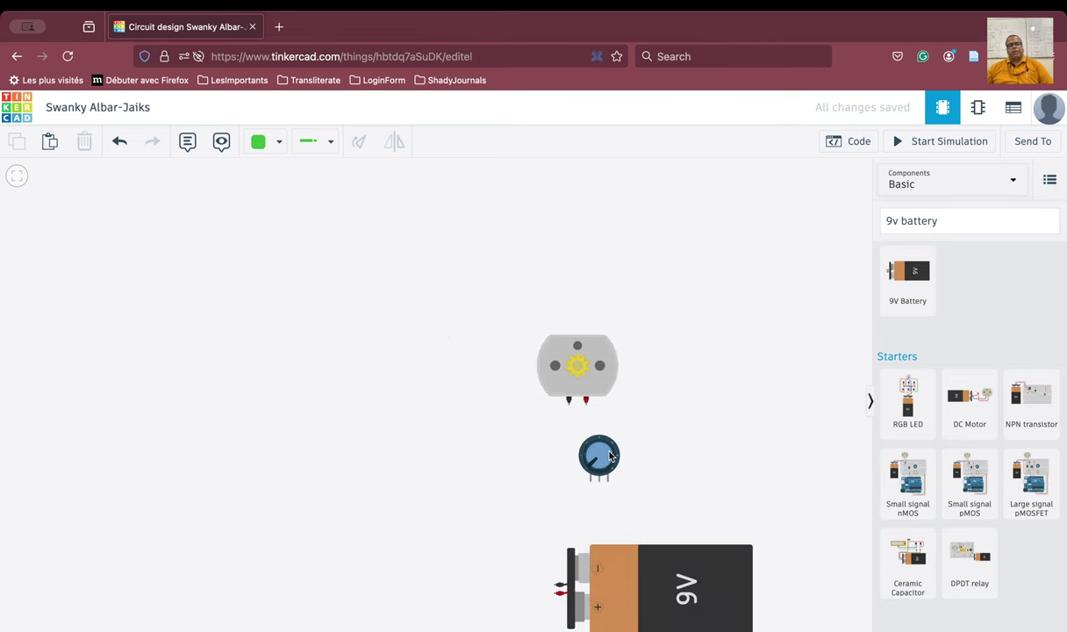
drag(610, 457, 462, 448)
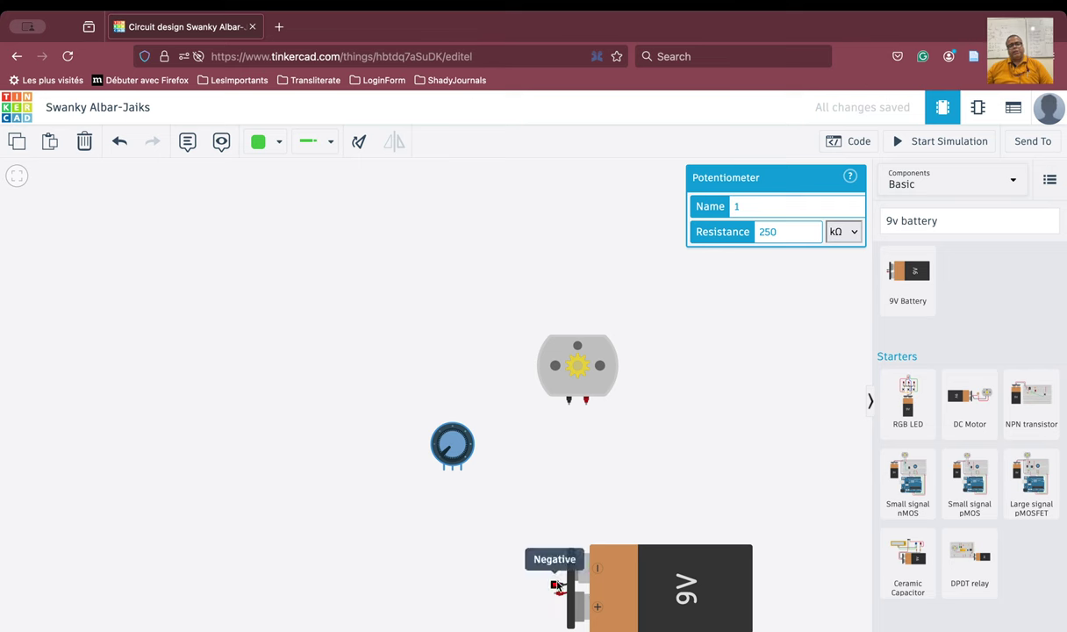
click(557, 584)
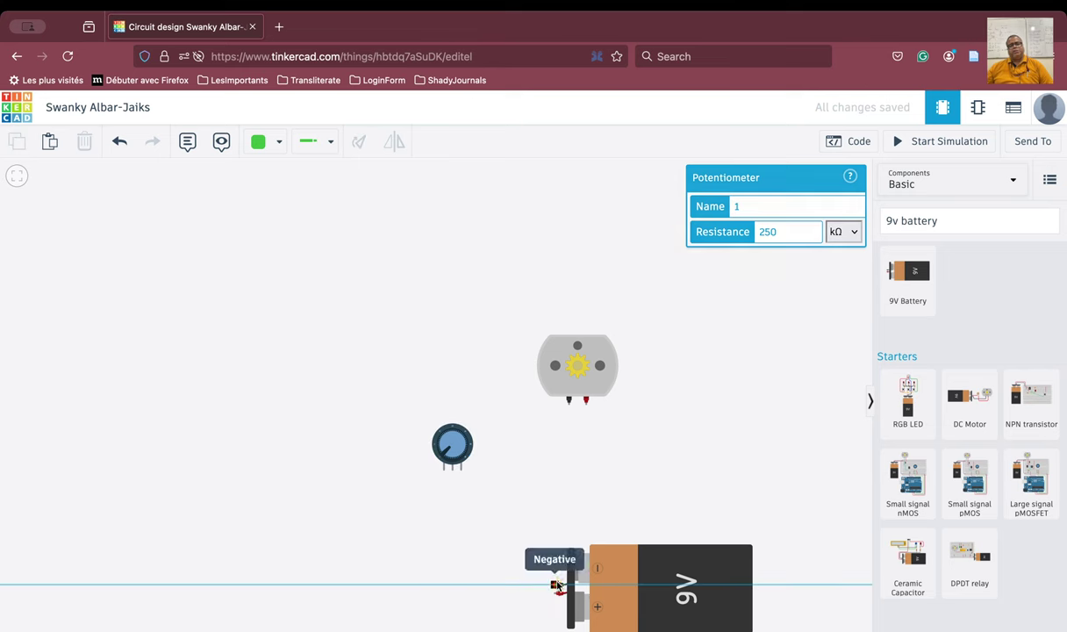
click(438, 585)
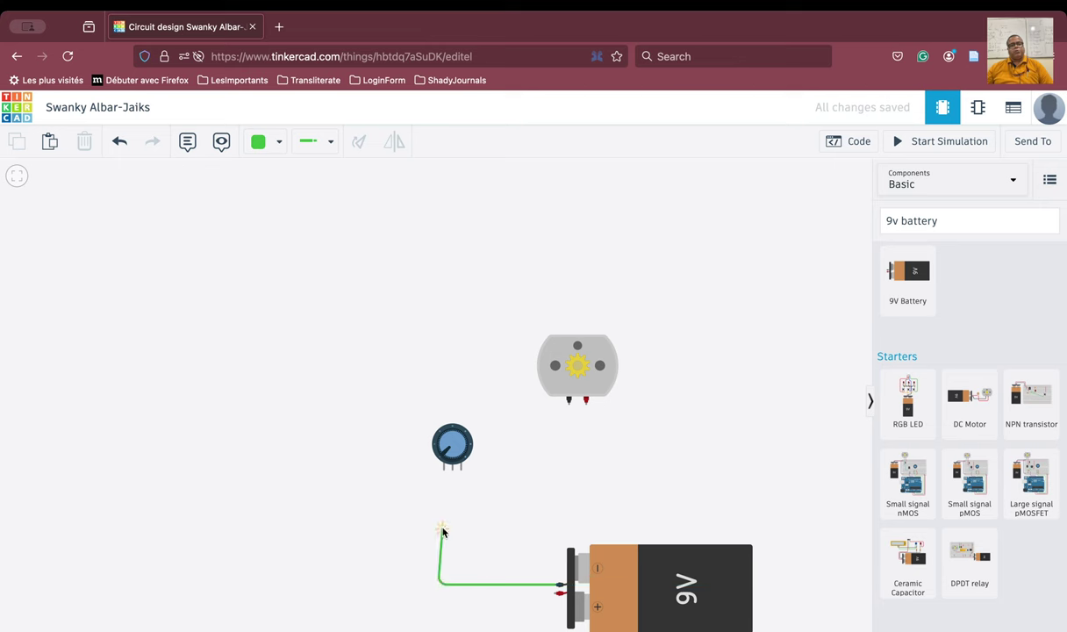
click(444, 472)
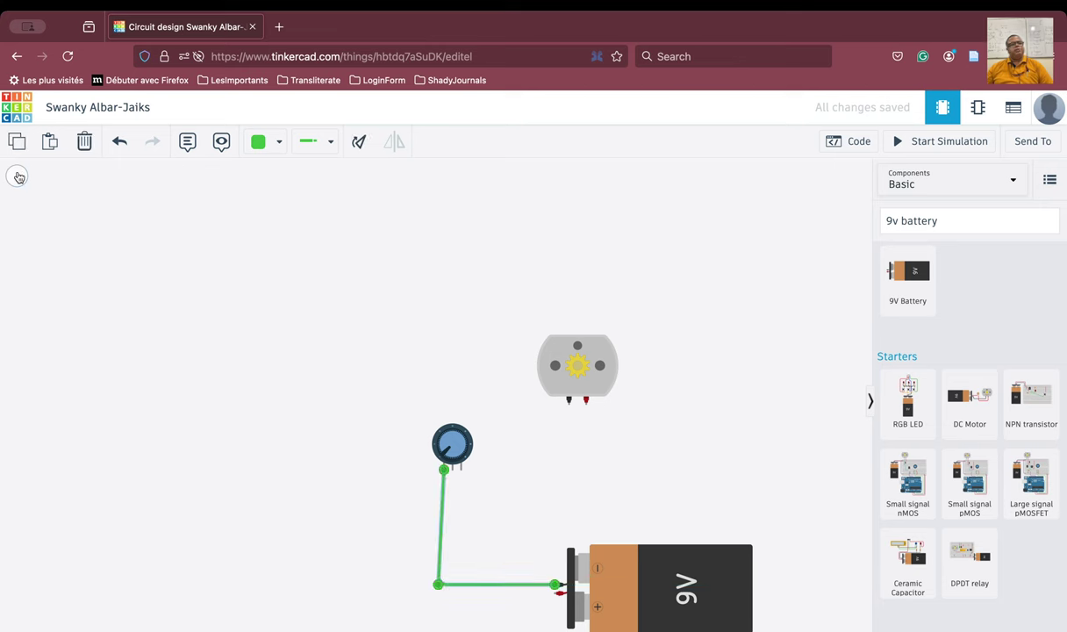
Step: Nudge the corner of the battery-to-potentiometer wire slightly right to straighten its vertical run
click(19, 178)
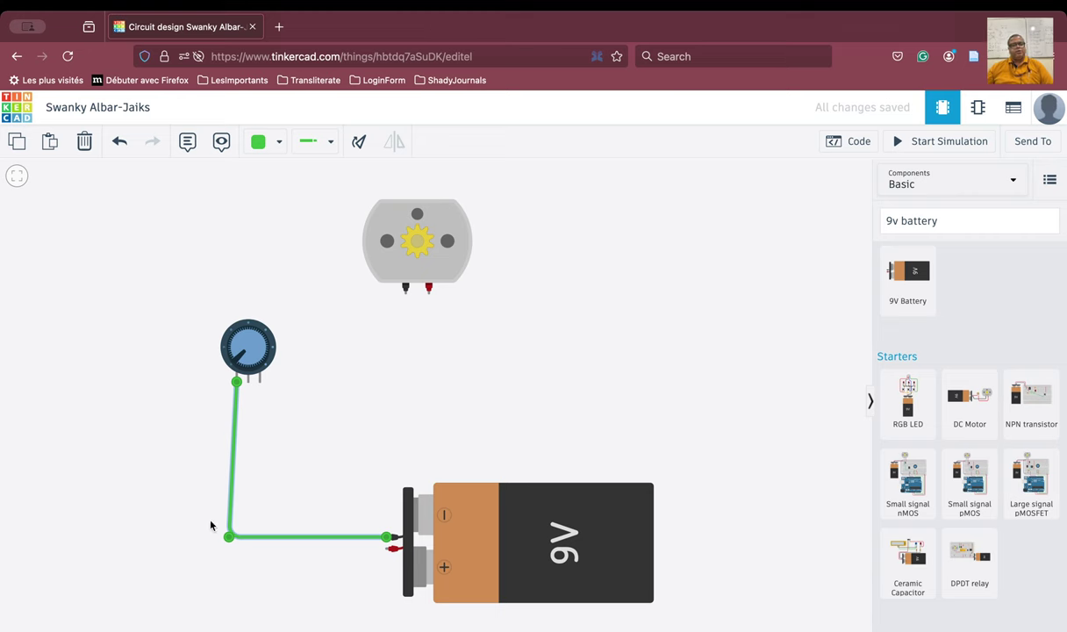
drag(230, 538, 233, 537)
click(257, 493)
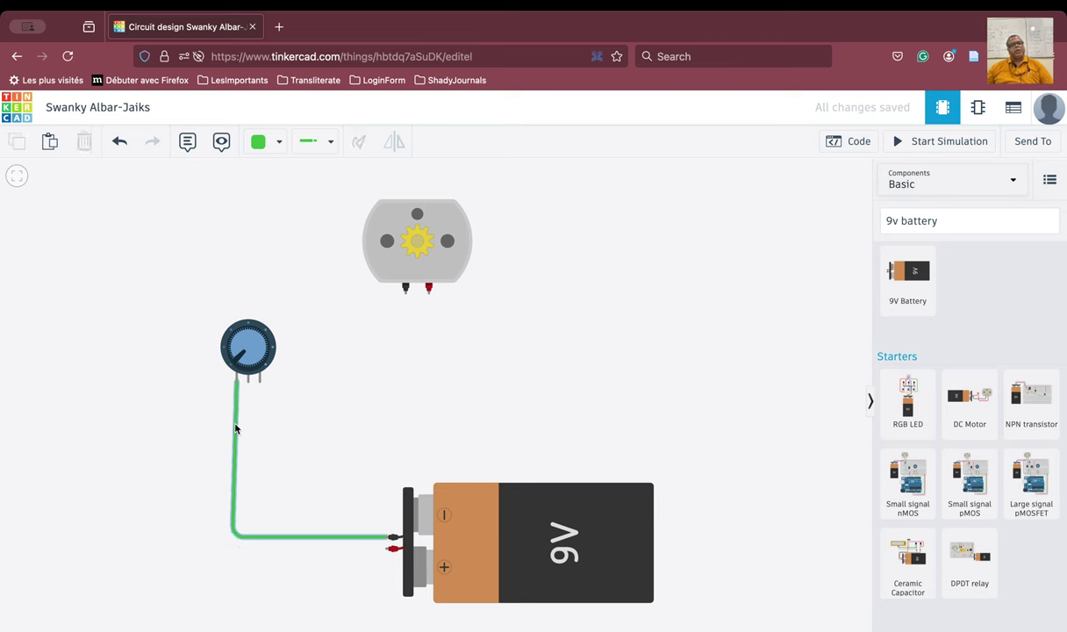
Step: Wire the potentiometer's middle leg (wiper) to the DC motor's black terminal, and align the wire's corner so its run to the motor is vertical
click(248, 384)
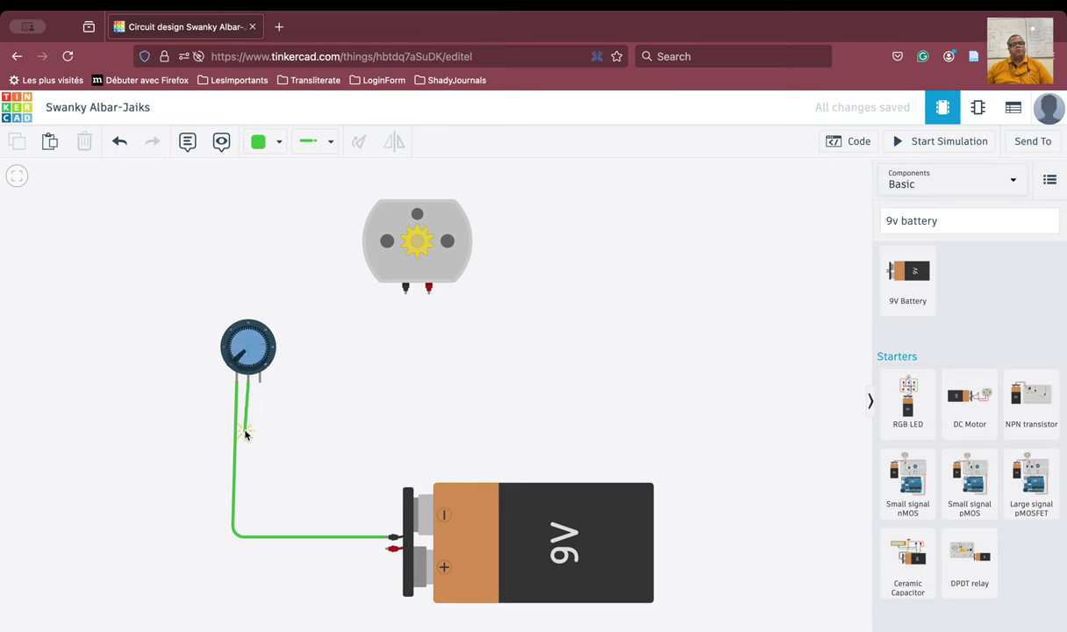
click(248, 431)
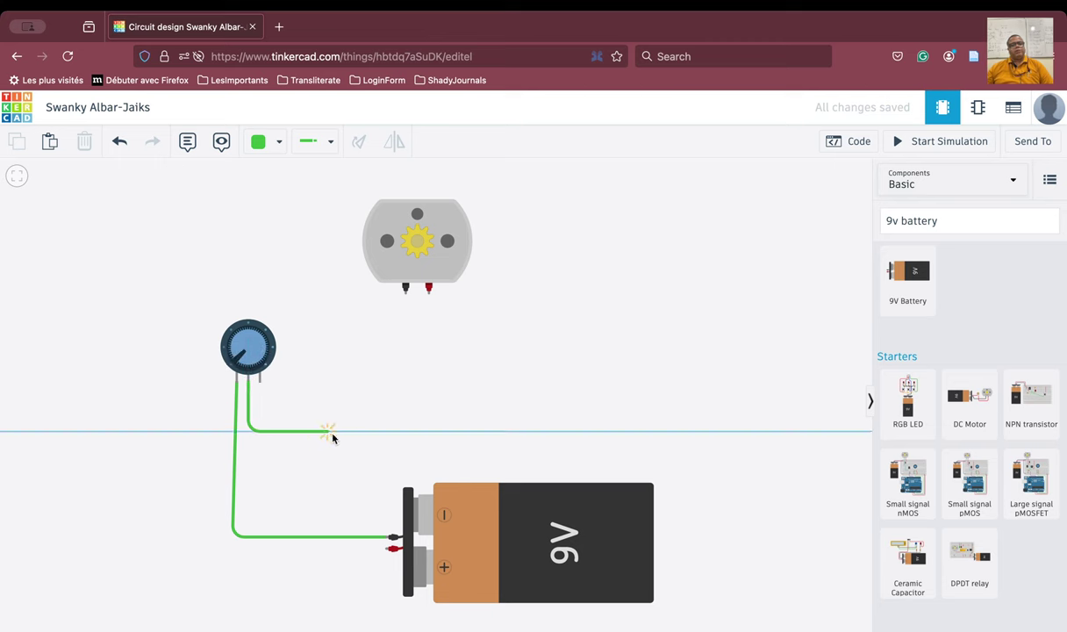
click(396, 430)
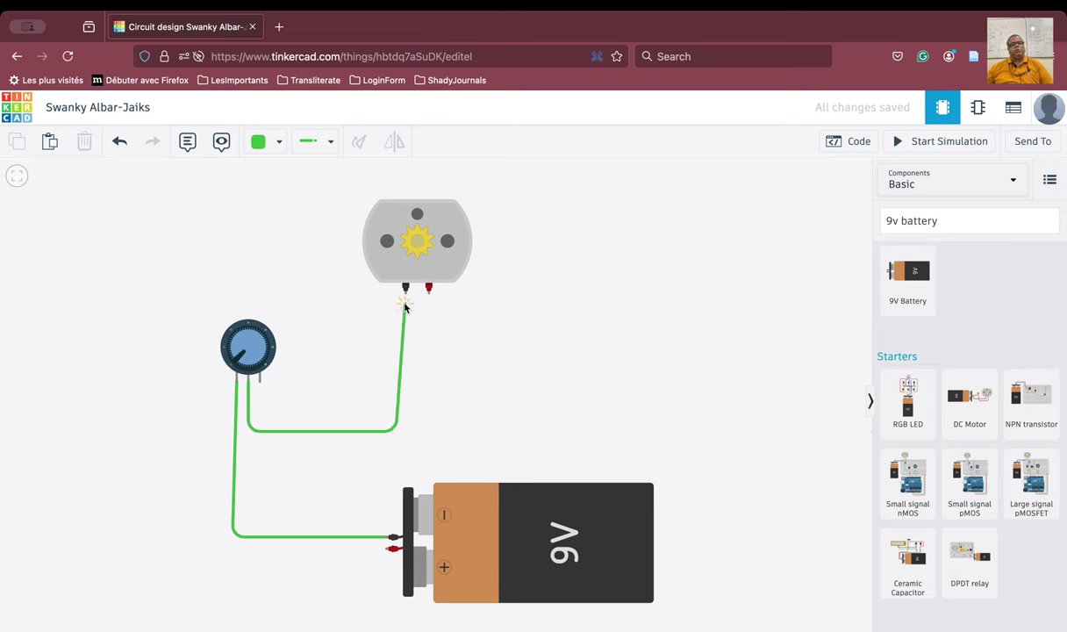
click(406, 295)
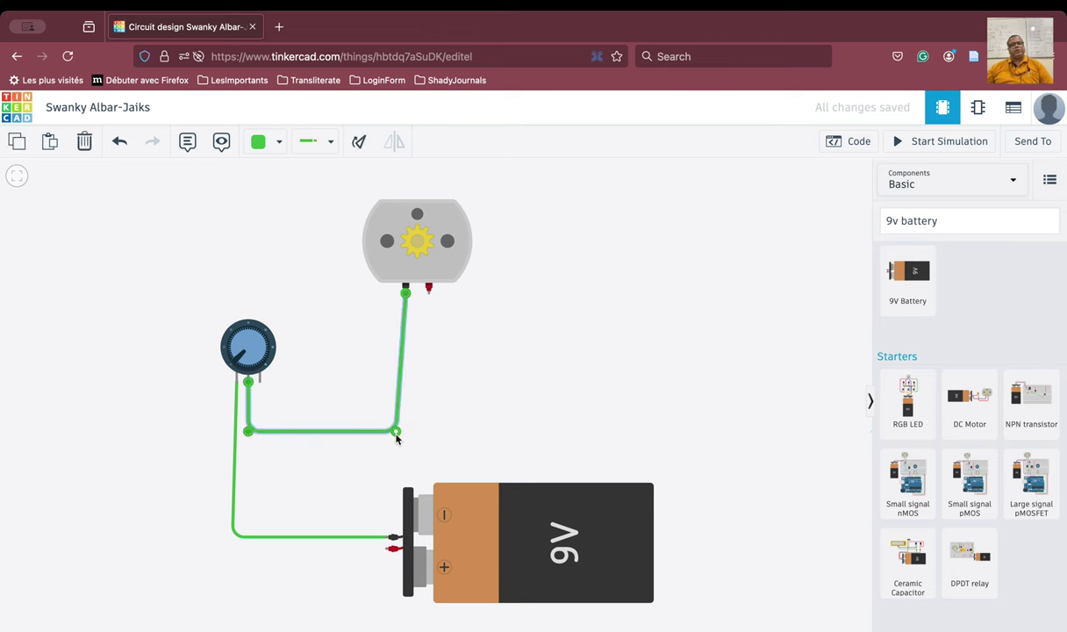
drag(397, 432, 405, 433)
click(439, 435)
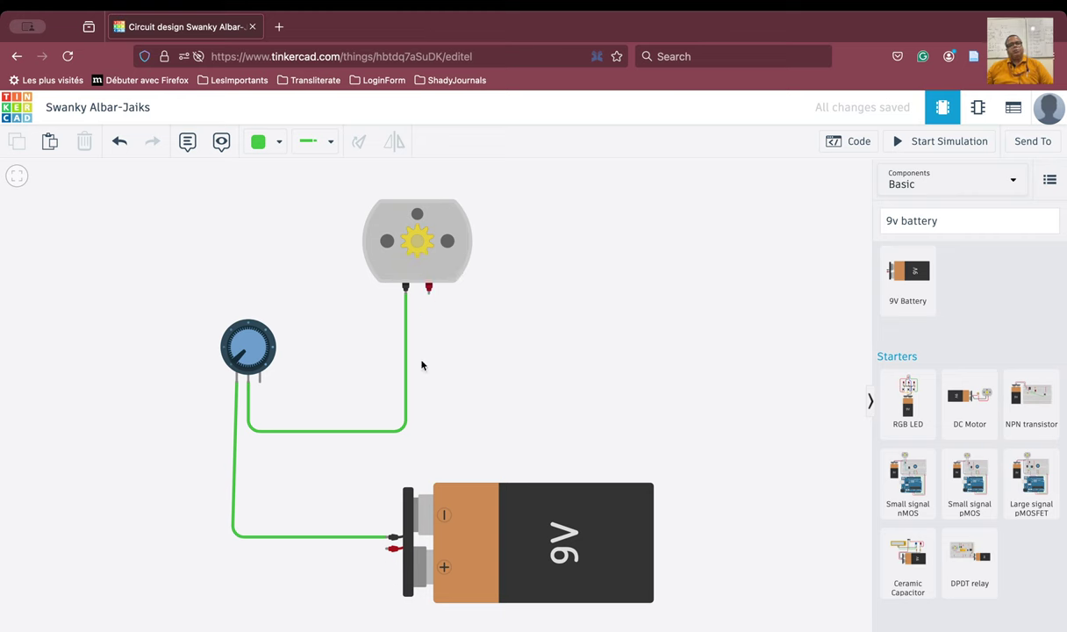
Step: Wire the DC motor's red terminal to the battery's positive terminal, routing the wire around the far end and underside of the battery
click(428, 288)
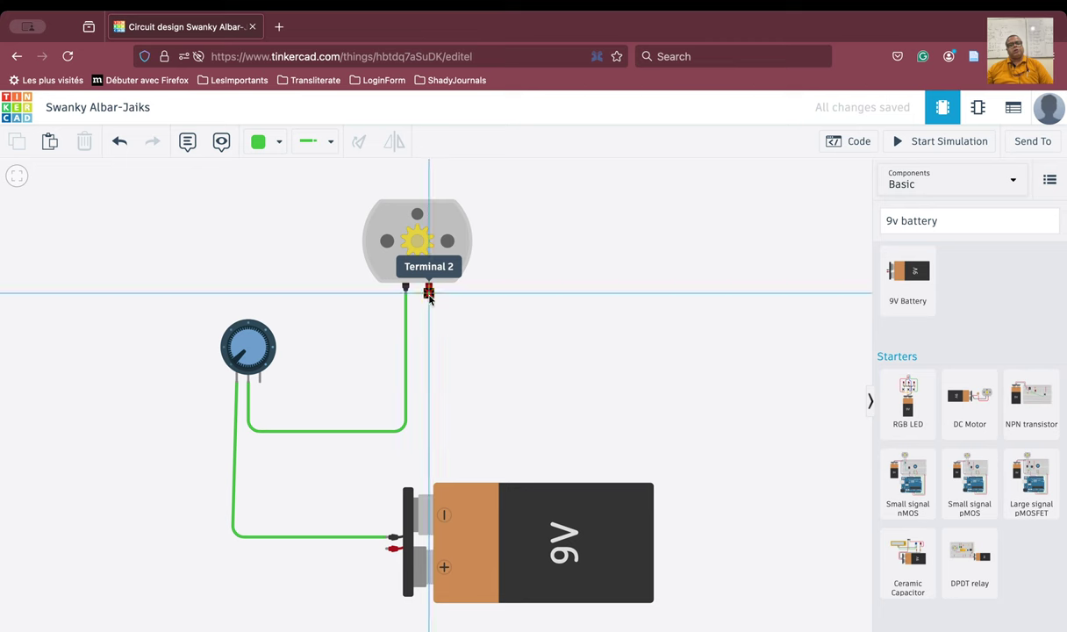
click(429, 448)
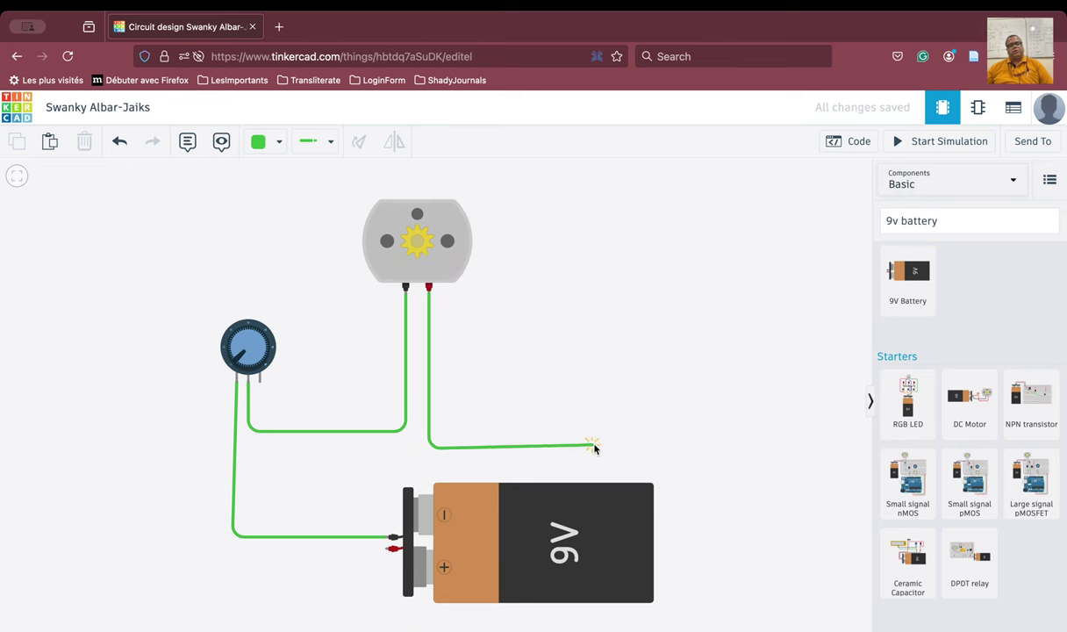
click(707, 448)
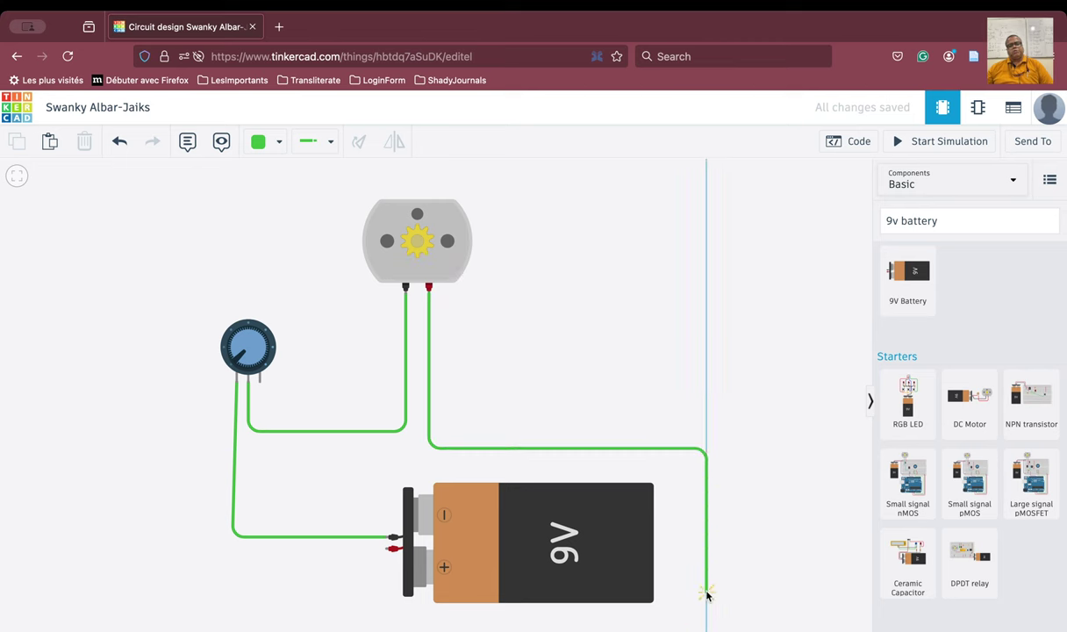
click(707, 624)
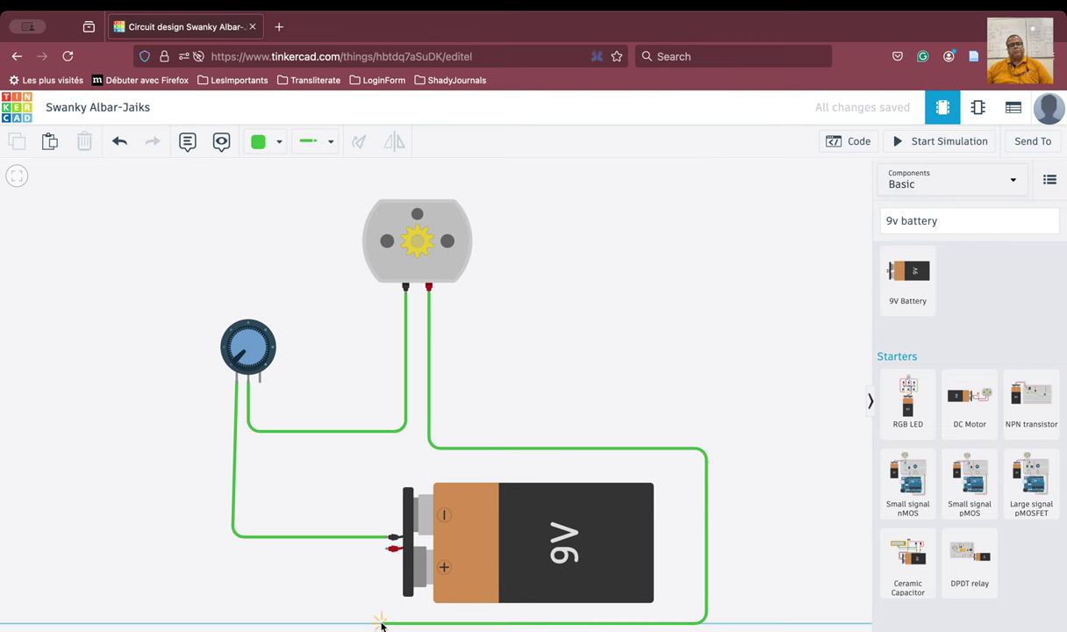
click(381, 624)
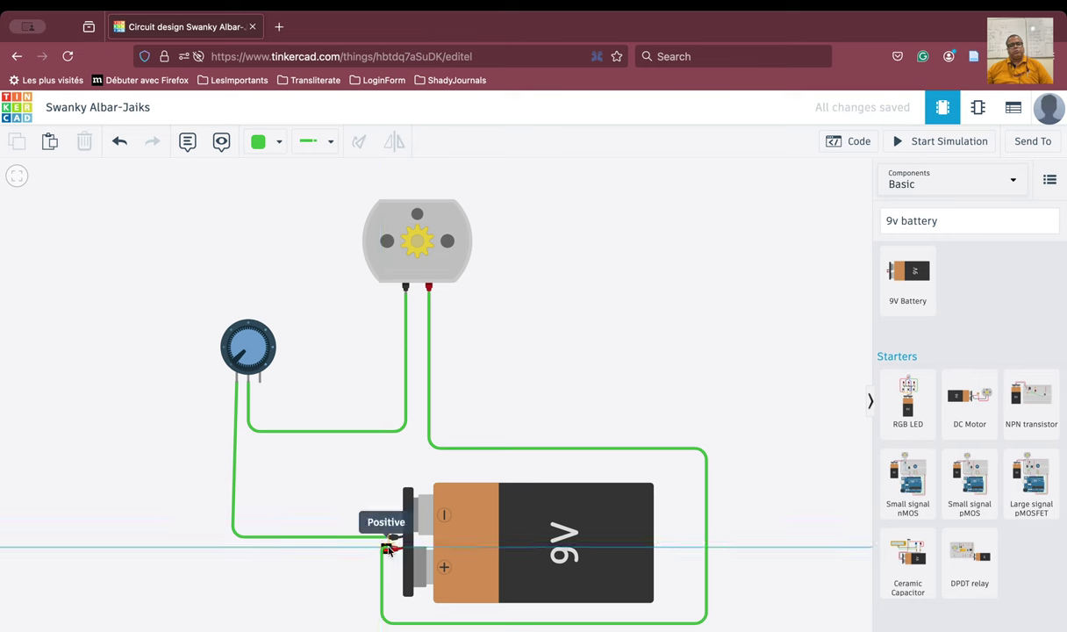
click(387, 549)
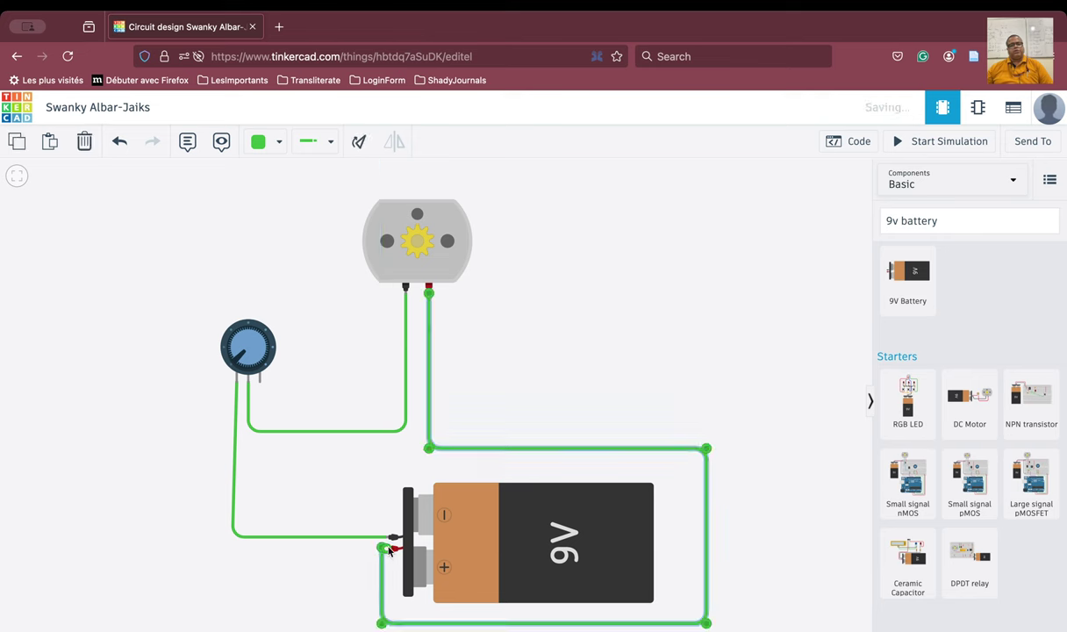
click(383, 624)
drag(382, 625, 380, 624)
click(289, 592)
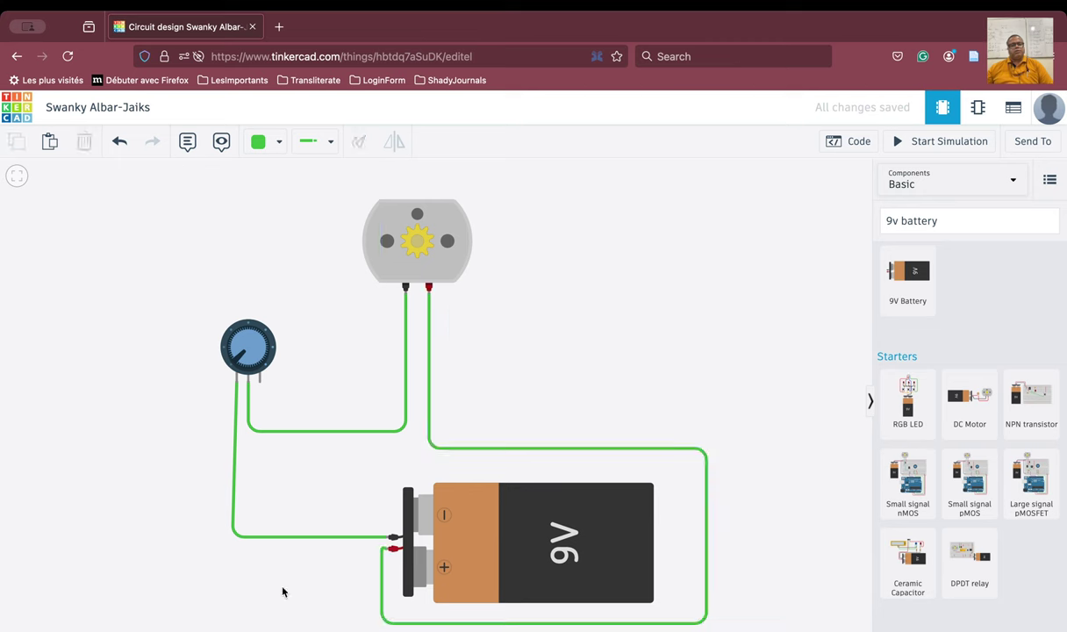
Step: Color the wire between the DC motor and the battery's positive terminal red
click(465, 623)
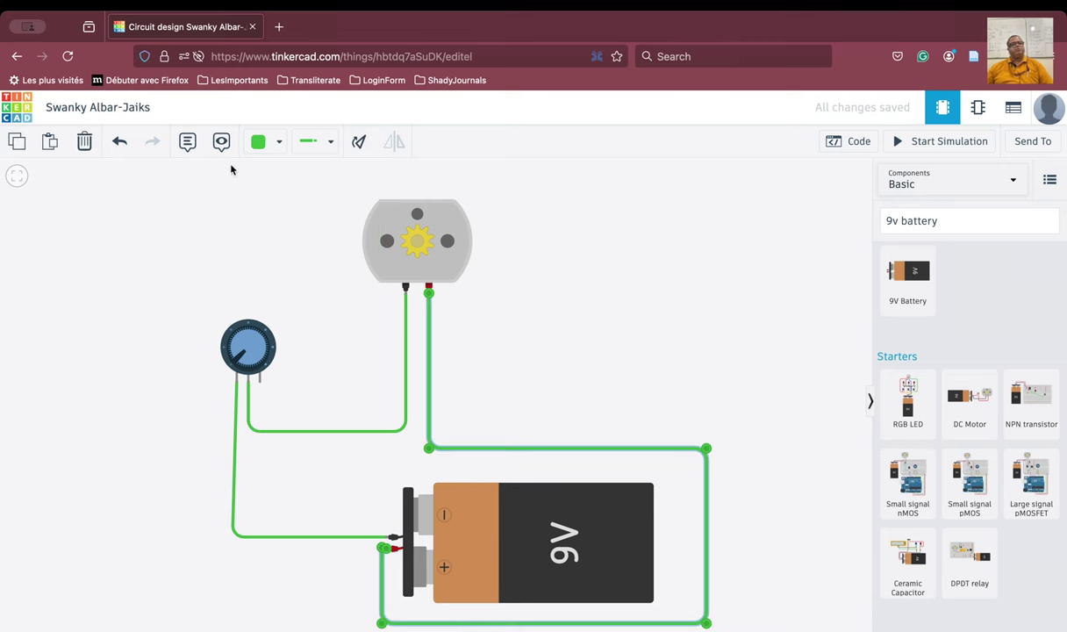
click(260, 143)
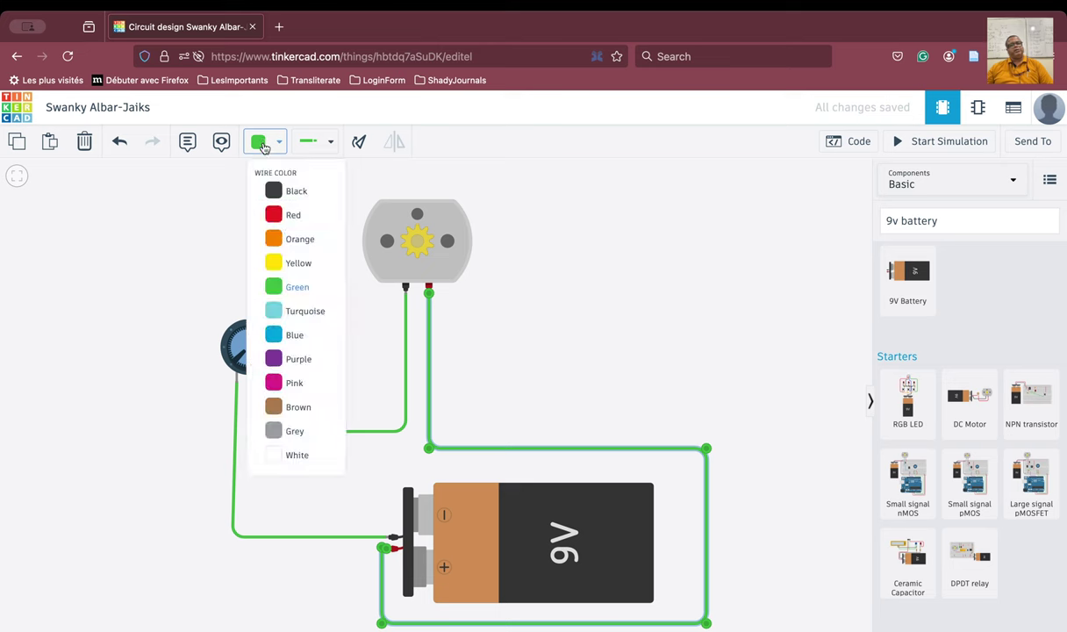
click(285, 215)
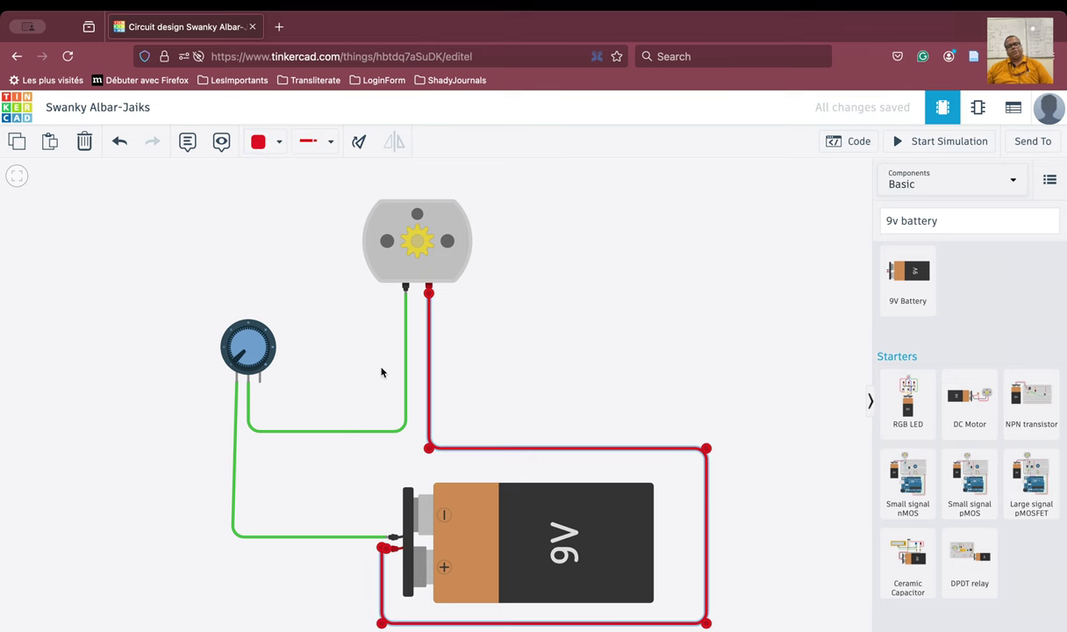
Step: Color both potentiometer wires black: the one to the motor and the one to the battery's negative terminal
click(375, 432)
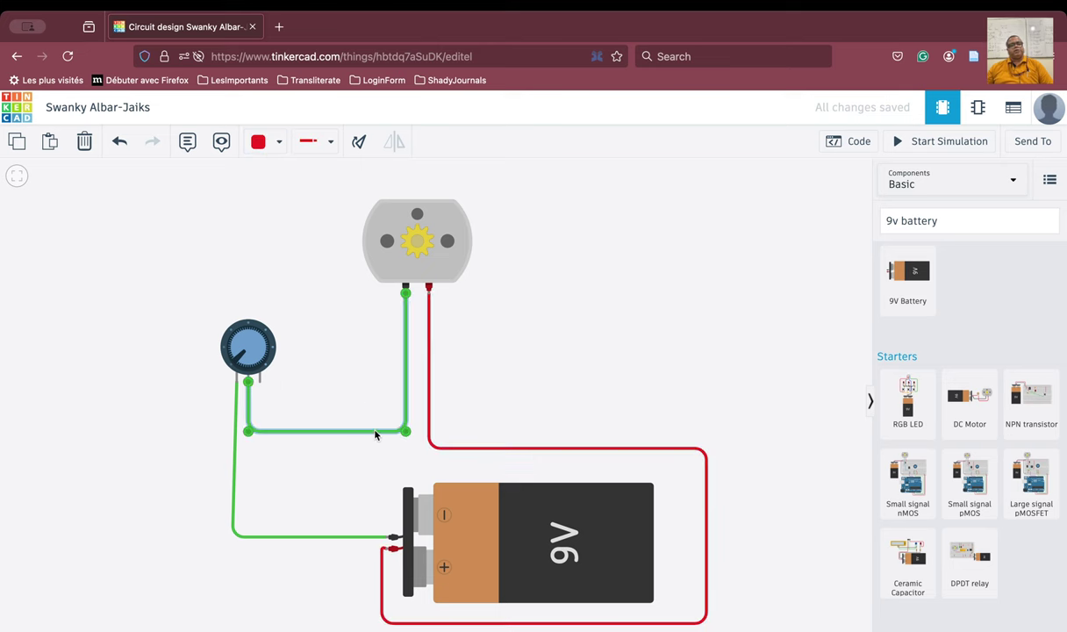
click(273, 144)
click(286, 192)
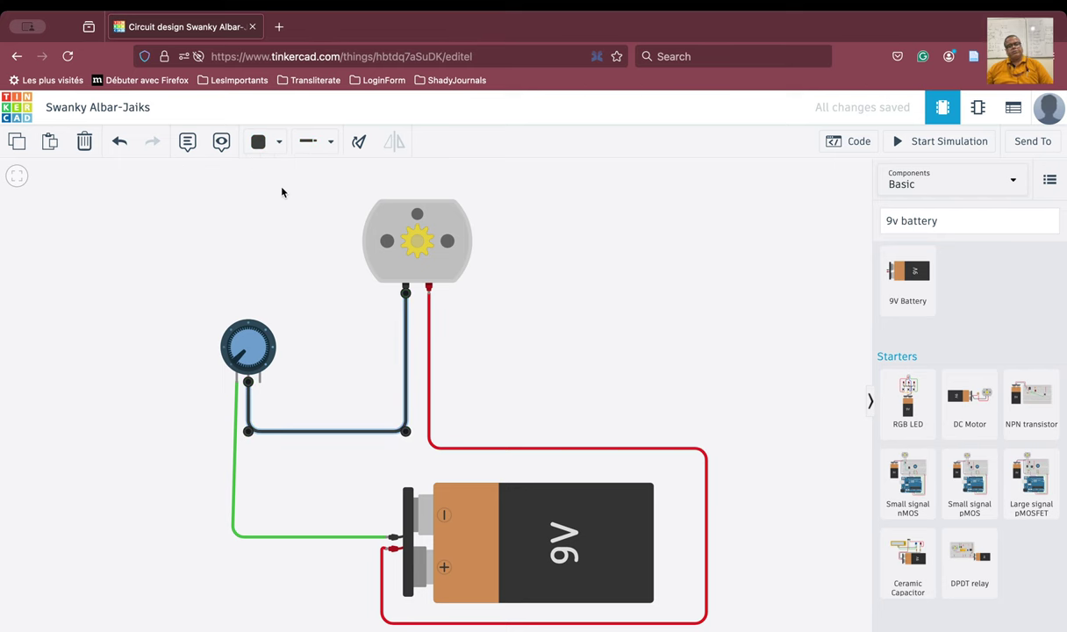
click(259, 540)
click(260, 143)
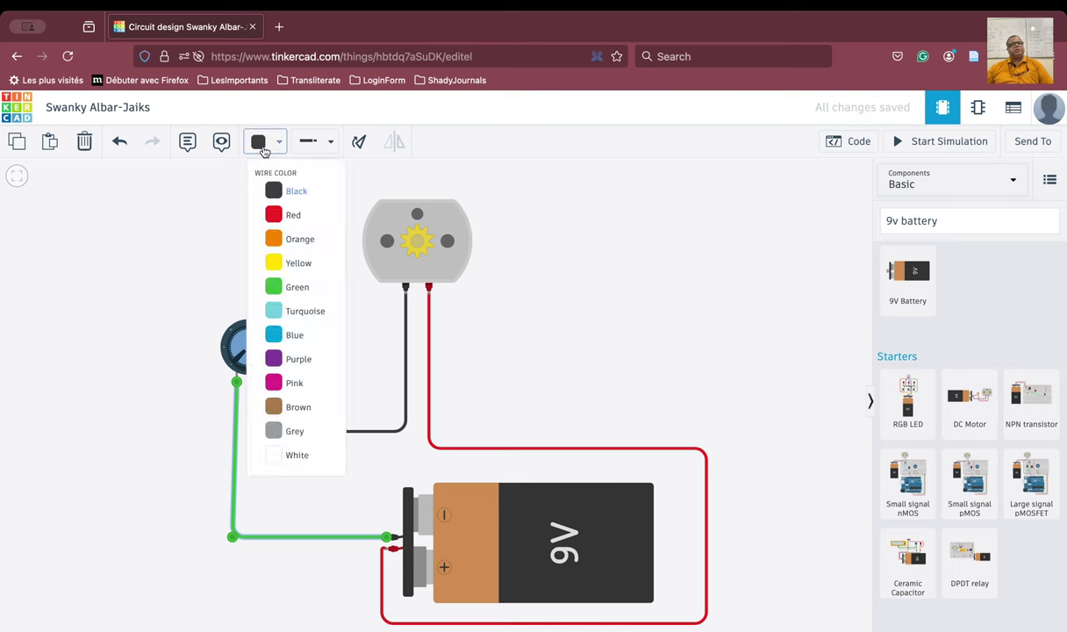
click(290, 192)
click(136, 290)
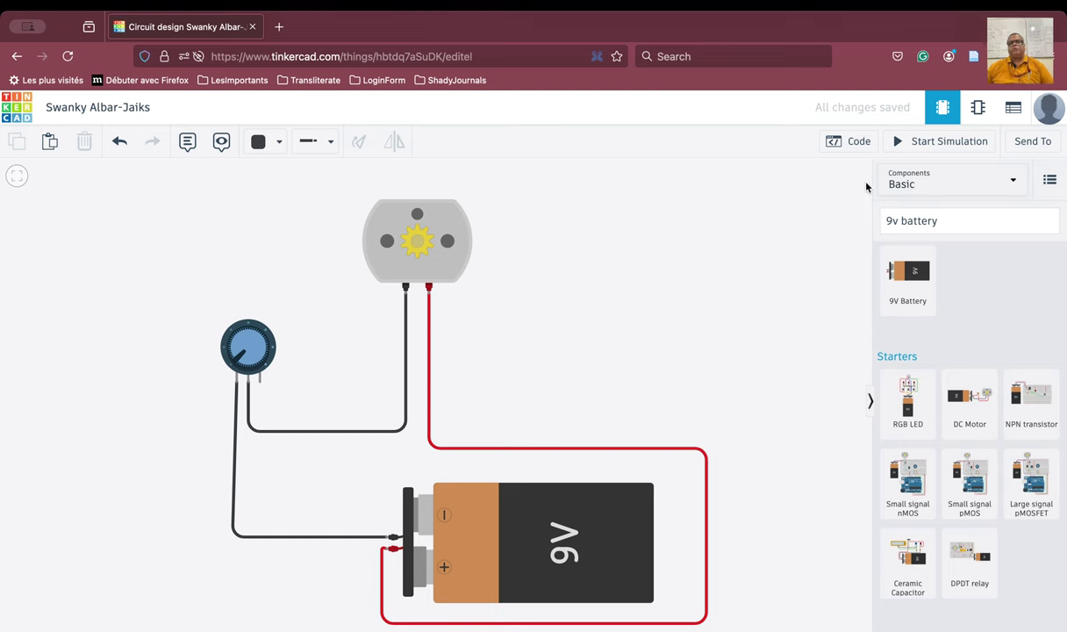
Step: Simulate the circuit, turn the potentiometer knob fully clockwise and back to its starting position, and stop the simulation
click(921, 140)
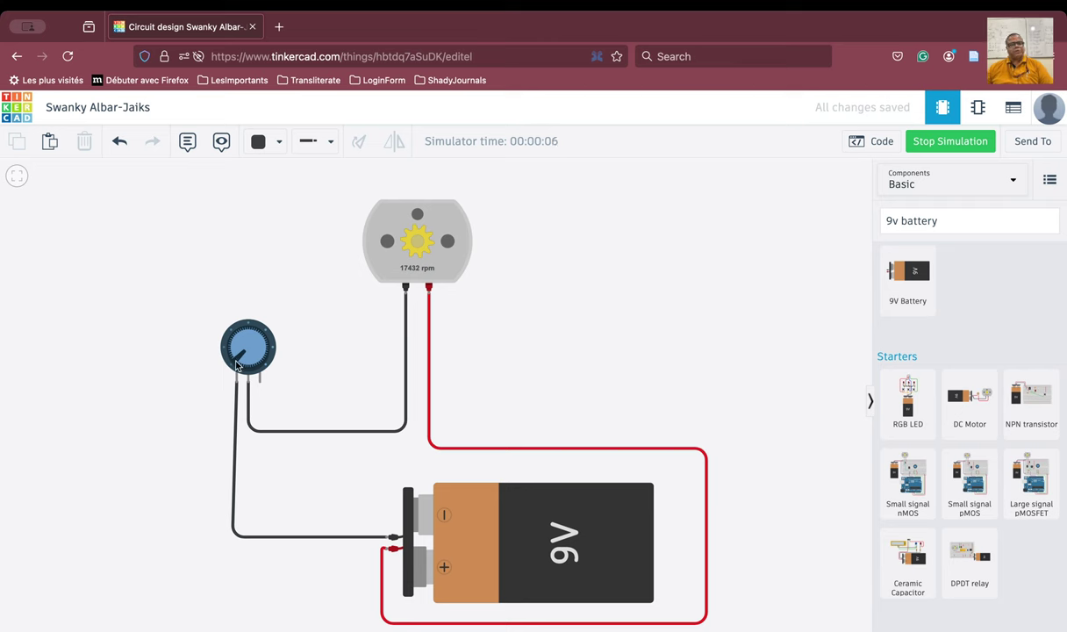
drag(235, 365, 266, 362)
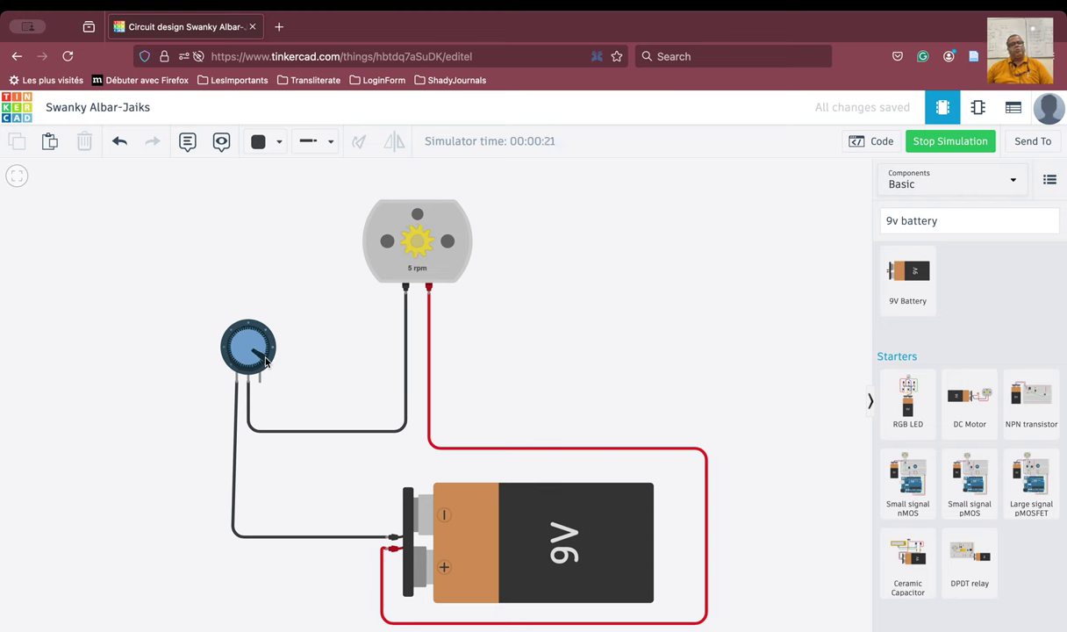
drag(267, 361, 219, 364)
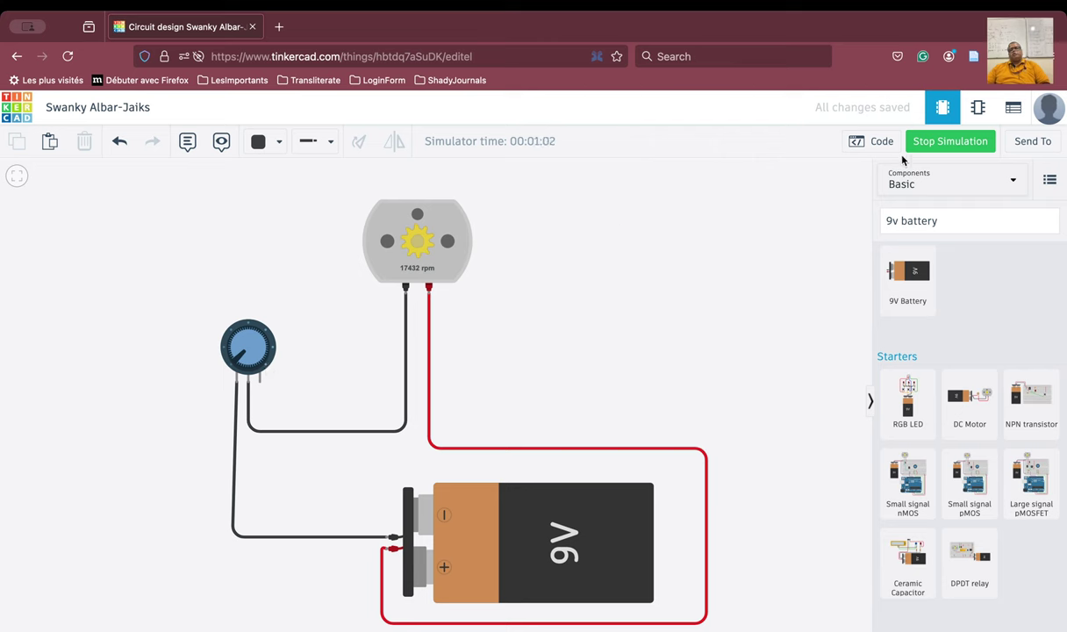
click(945, 143)
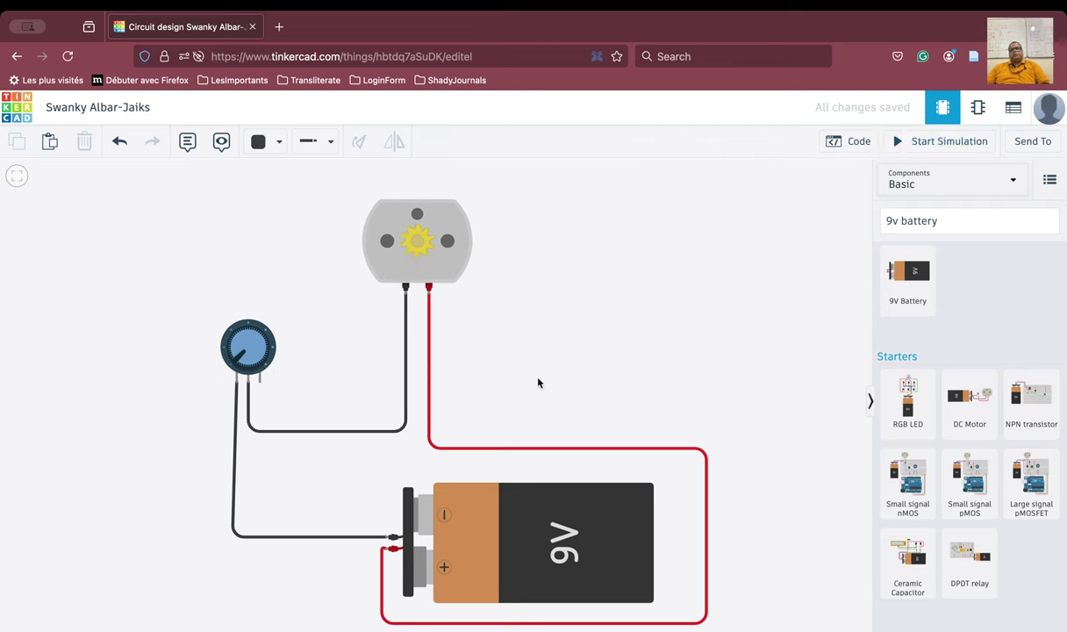
Step: Replace the wiper-to-motor wire with one from the motor's black terminal to the potentiometer's right leg, Terminal 2
click(309, 433)
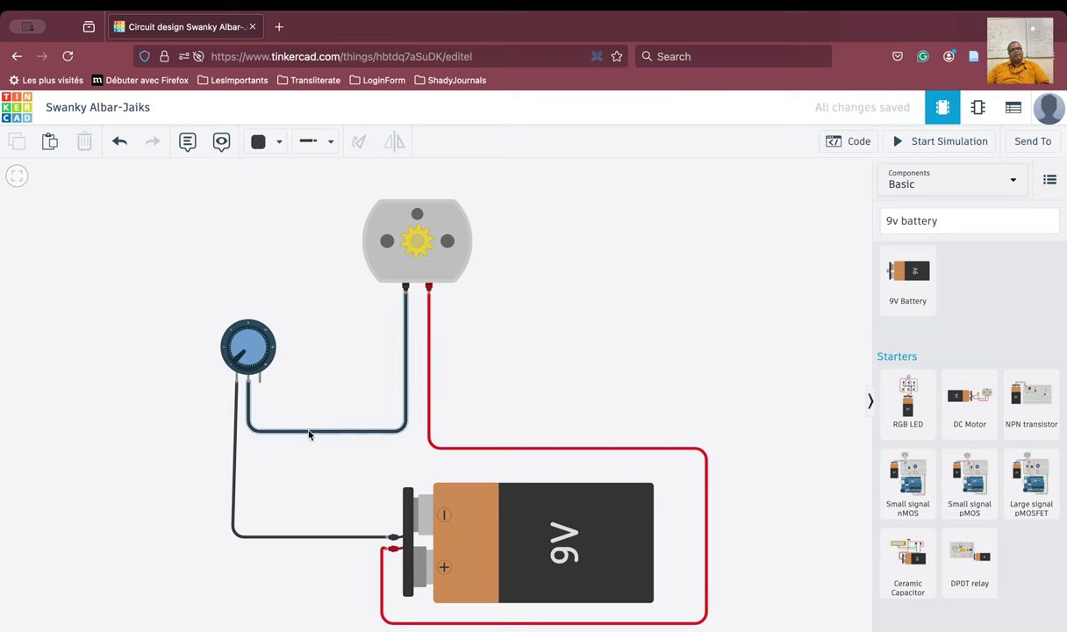
key(Delete)
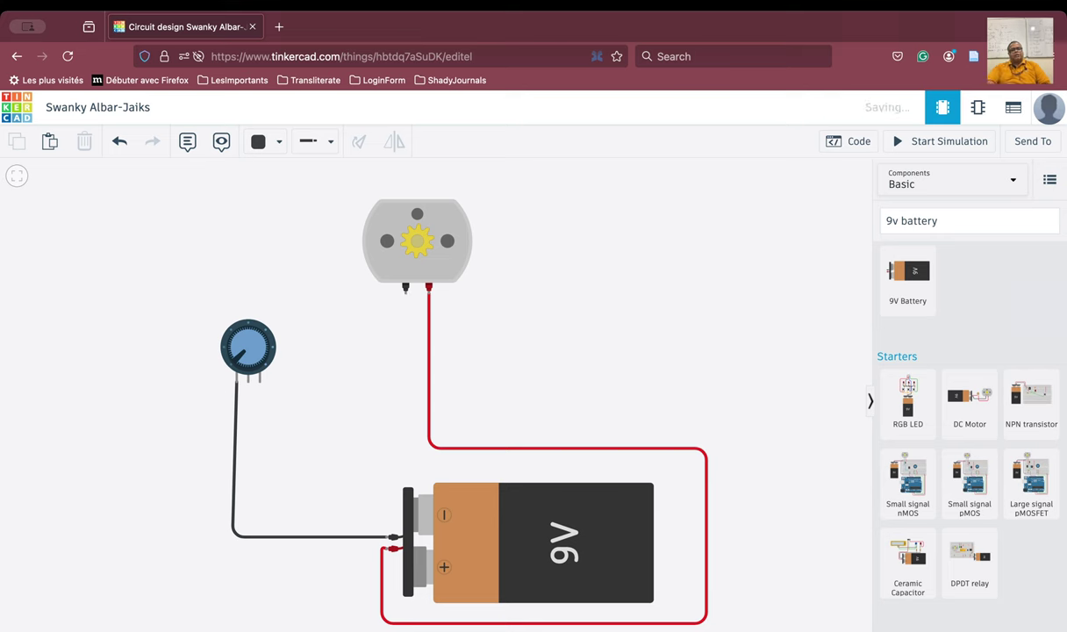
click(404, 288)
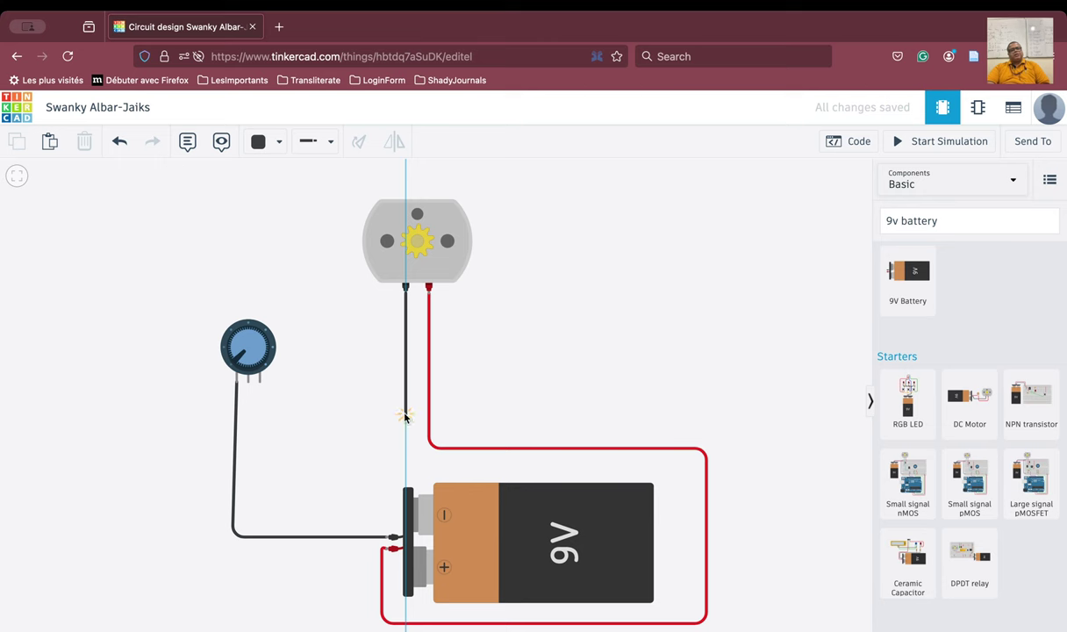
click(404, 412)
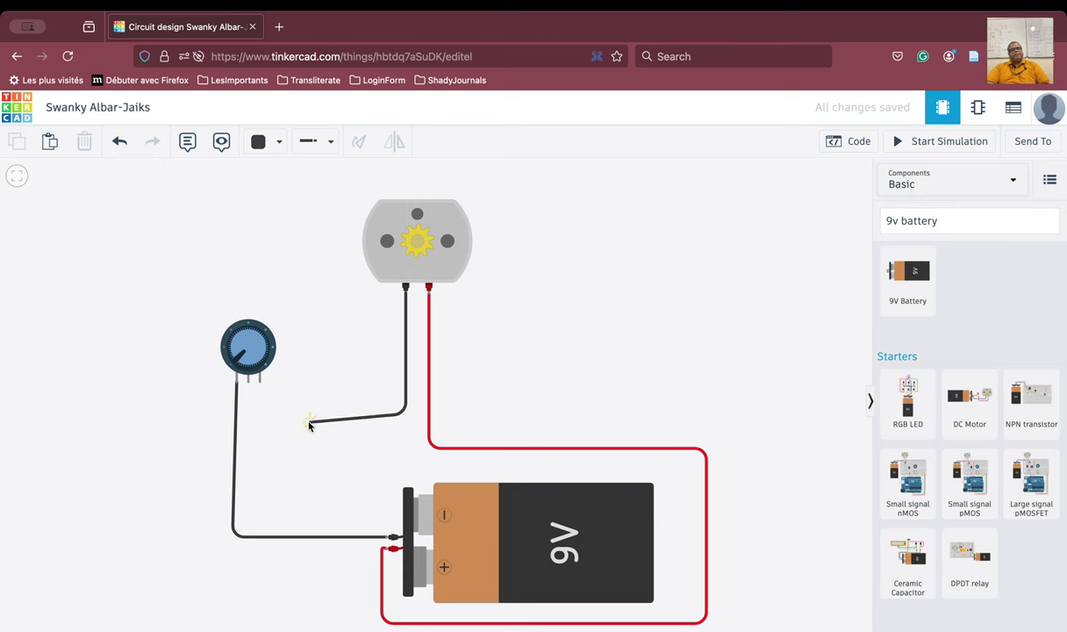
click(256, 413)
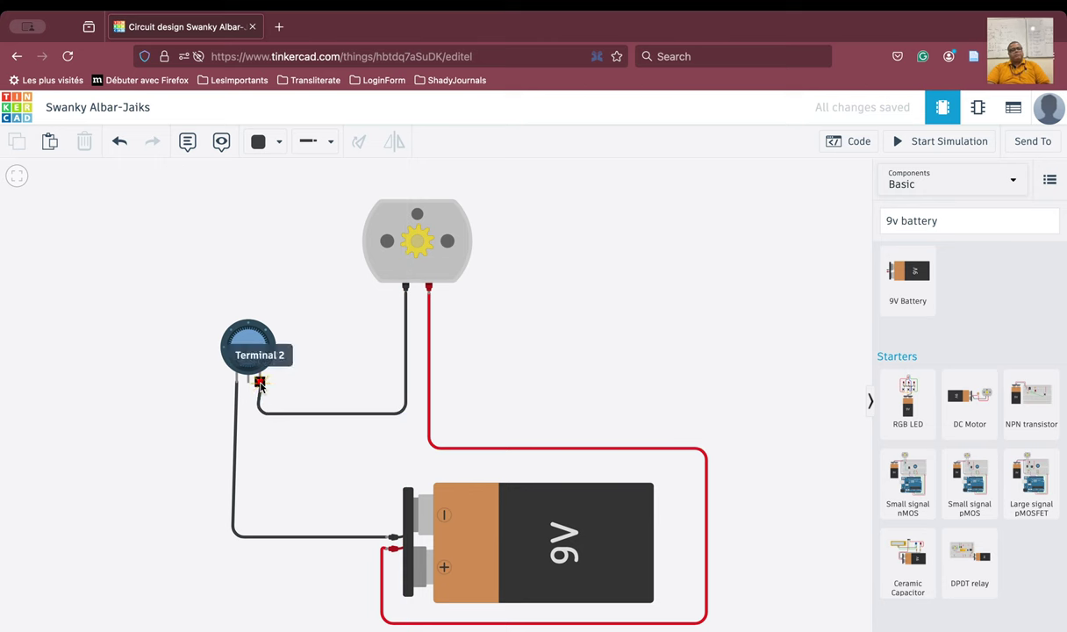
click(260, 382)
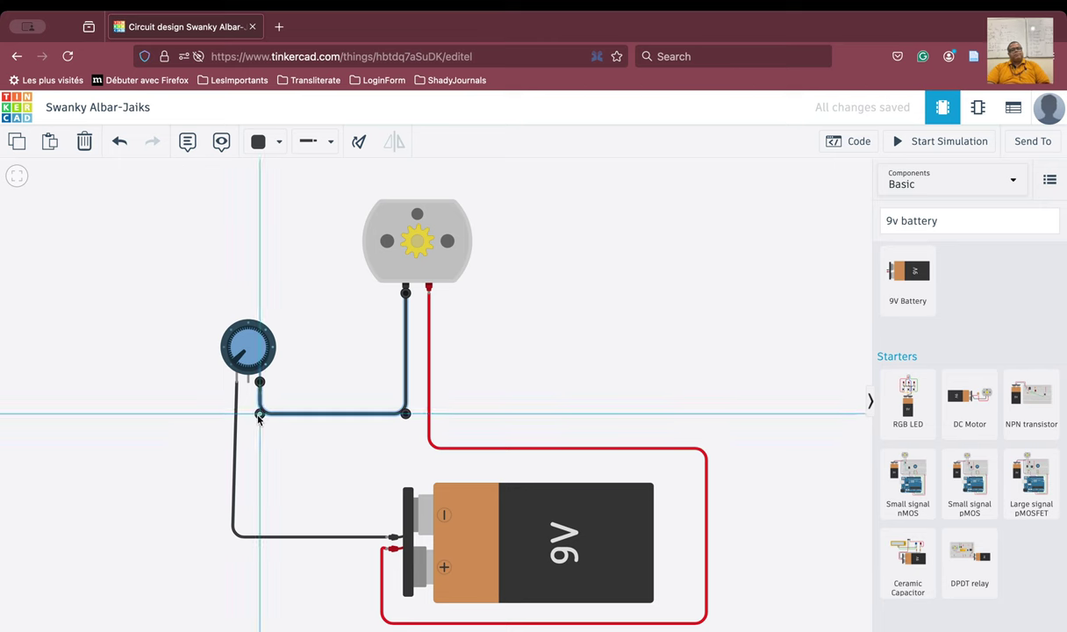
click(273, 457)
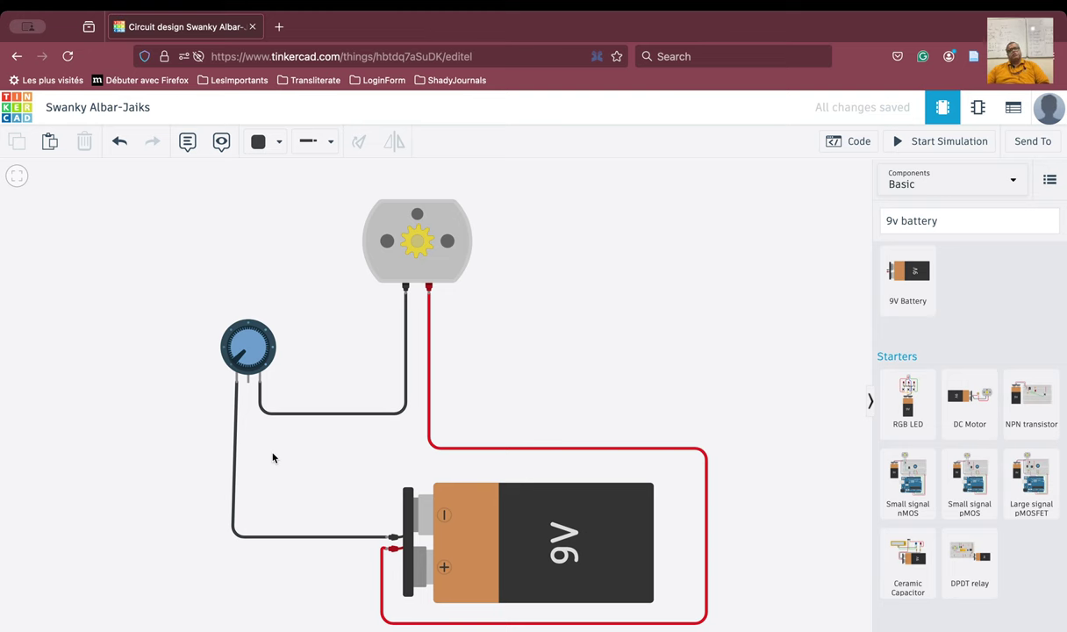
Step: Replace the left-leg-to-battery wire with one from the potentiometer's wiper to the battery's negative terminal
click(234, 387)
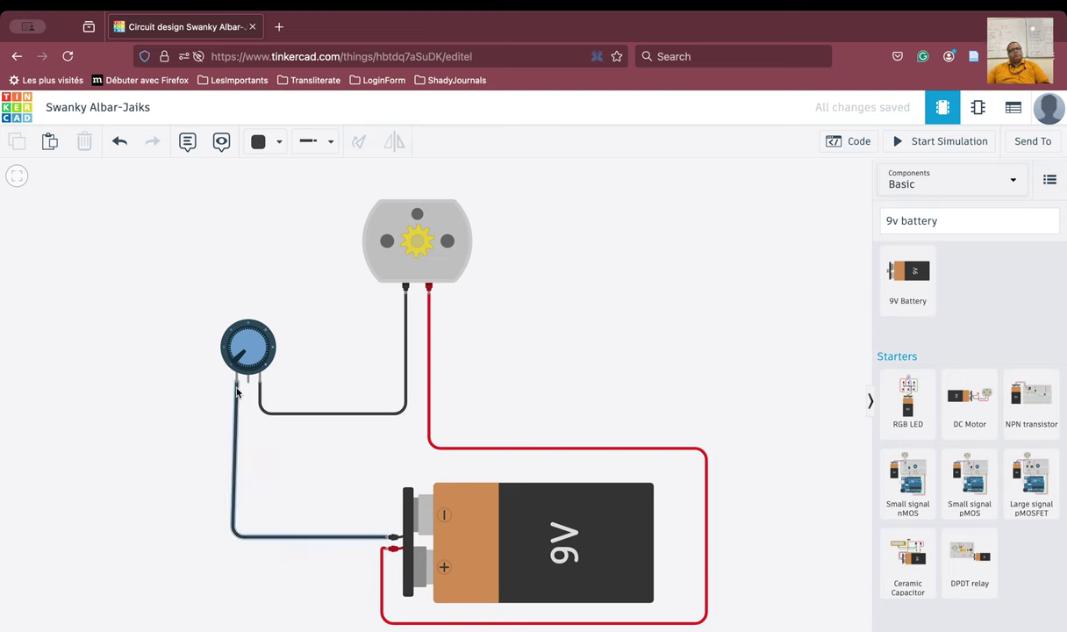
key(Delete)
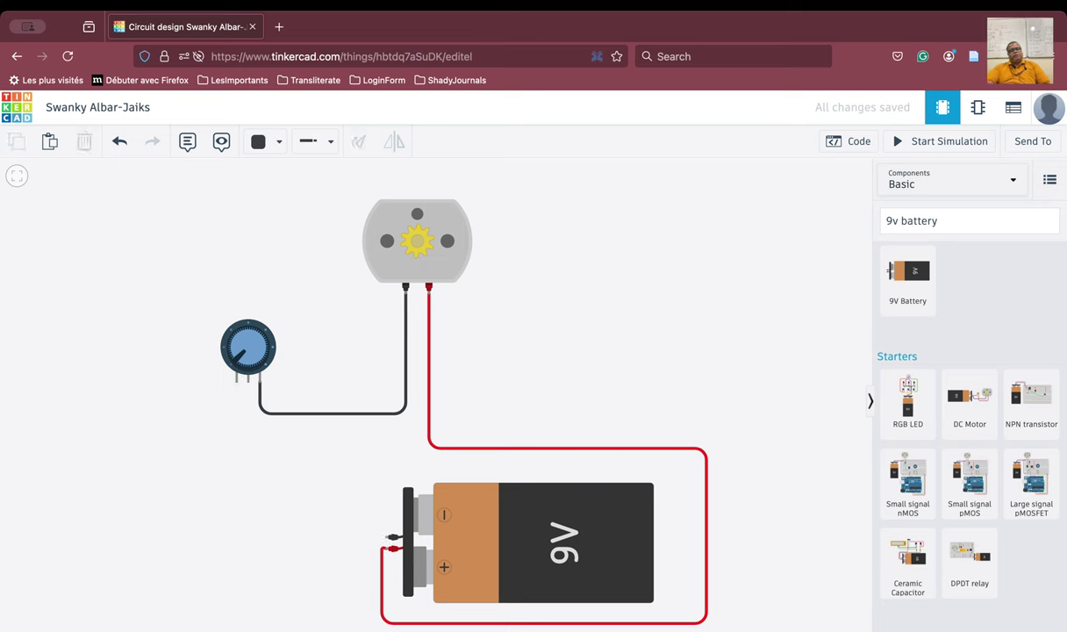
click(248, 383)
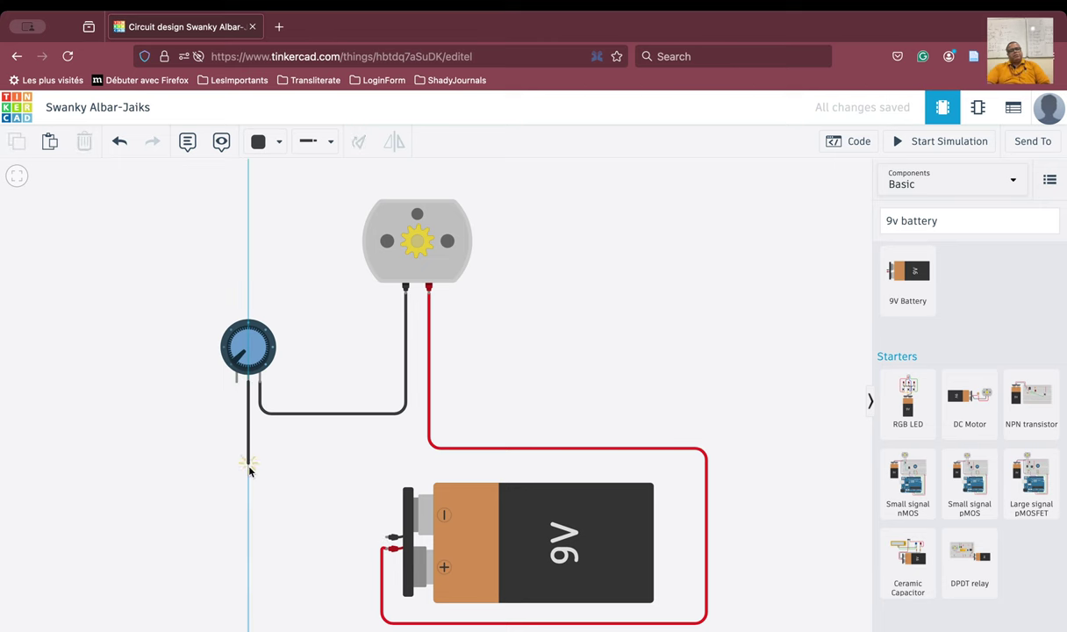
click(249, 536)
click(386, 537)
click(360, 516)
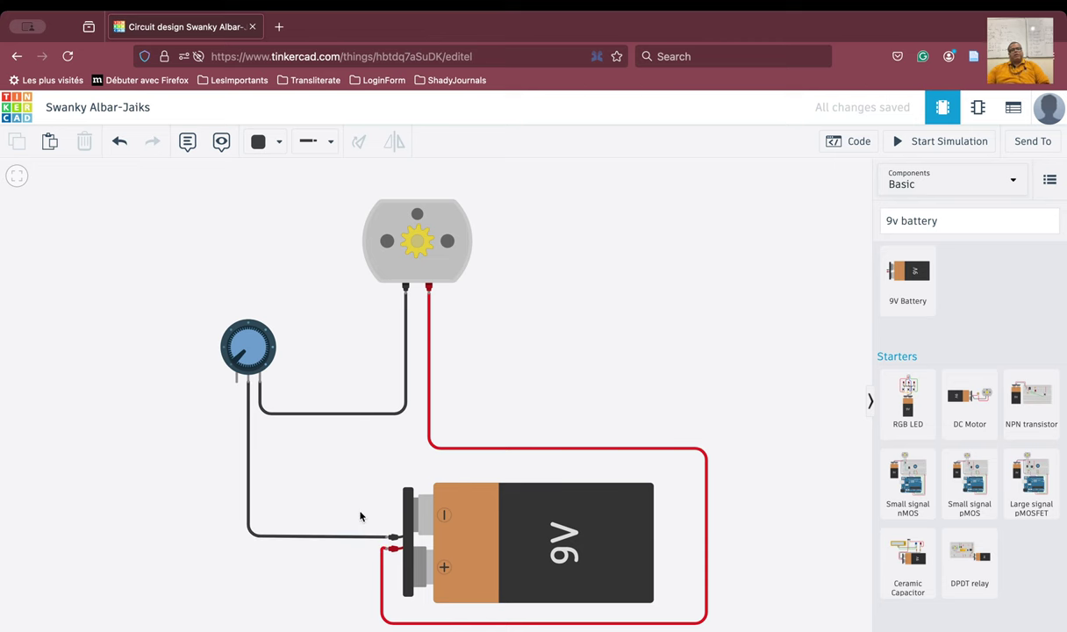
Step: Simulate the rewired circuit, turn the potentiometer knob clockwise in stages to nearly its end, and inspect the potentiometer's connected legs up close
click(929, 141)
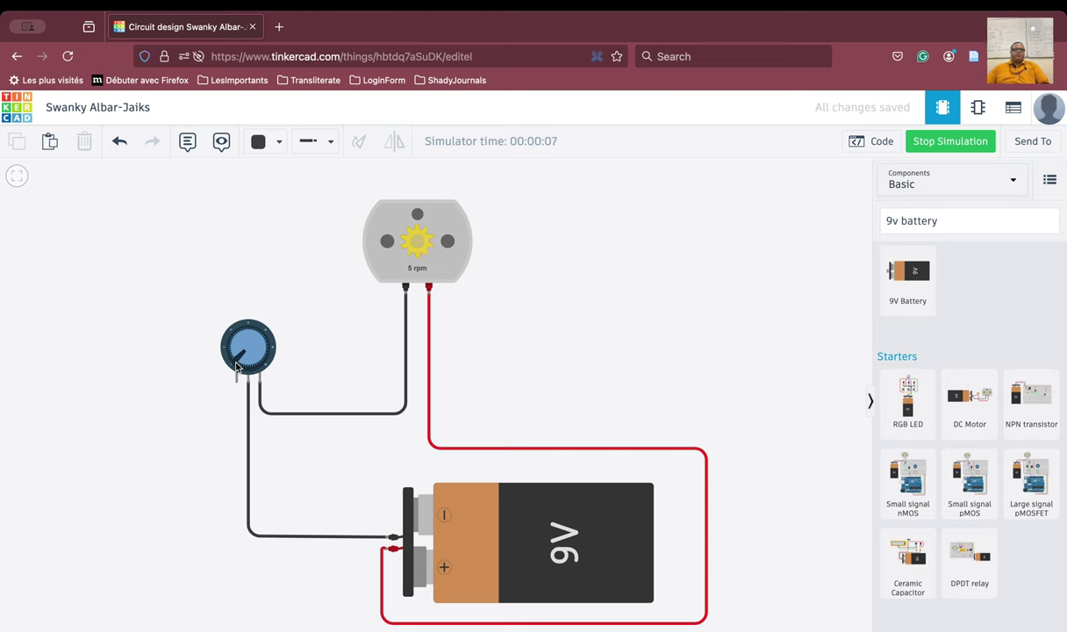
drag(235, 367, 248, 337)
mouse_move(250, 330)
mouse_down()
mouse_move(243, 318)
mouse_move(262, 367)
mouse_move(258, 336)
mouse_move(268, 355)
mouse_move(260, 367)
mouse_move(262, 347)
mouse_up()
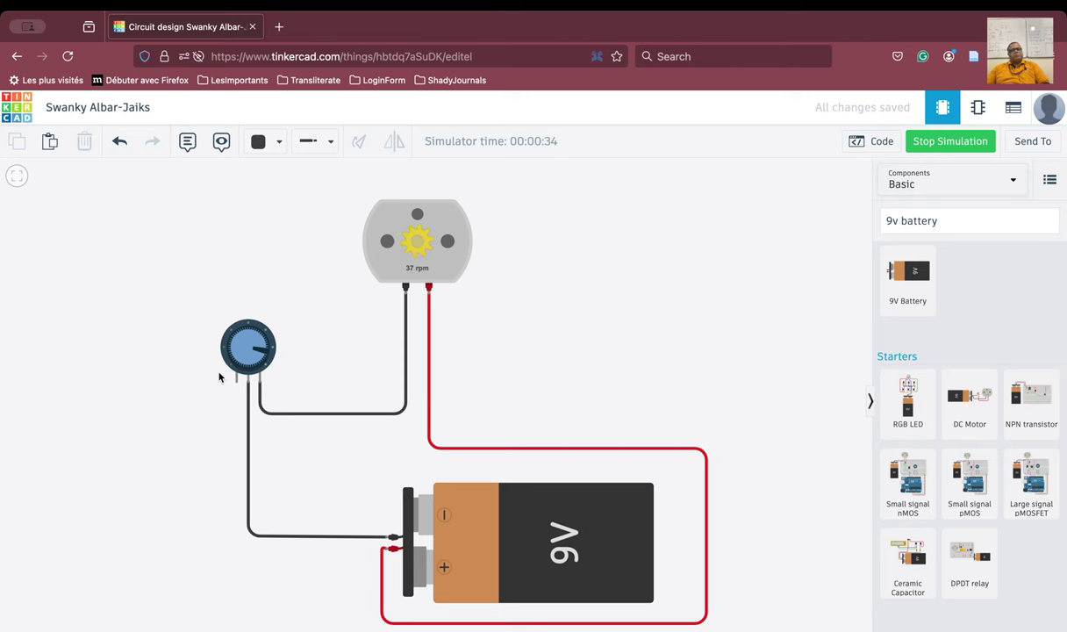
scroll(219, 377, up, 5)
scroll(220, 378, down, 2)
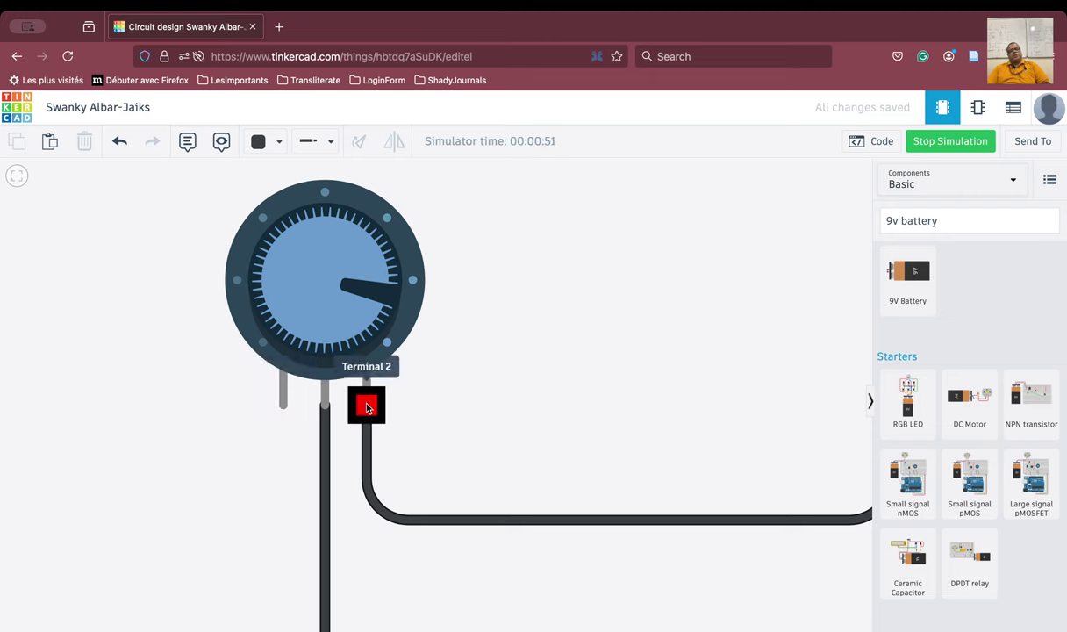
scroll(448, 388, down, 5)
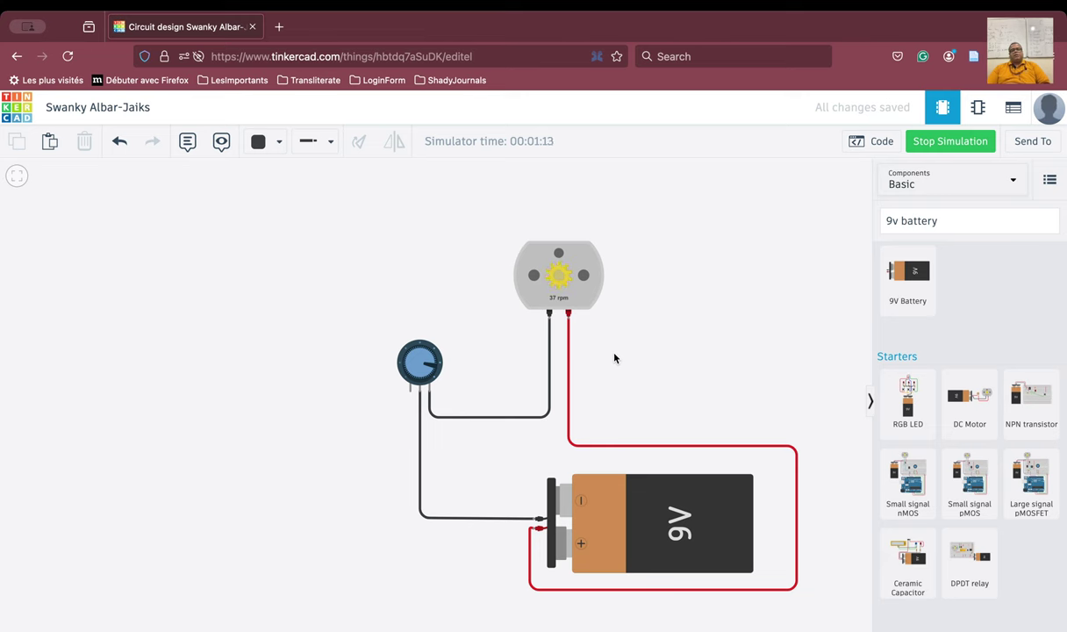
click(16, 177)
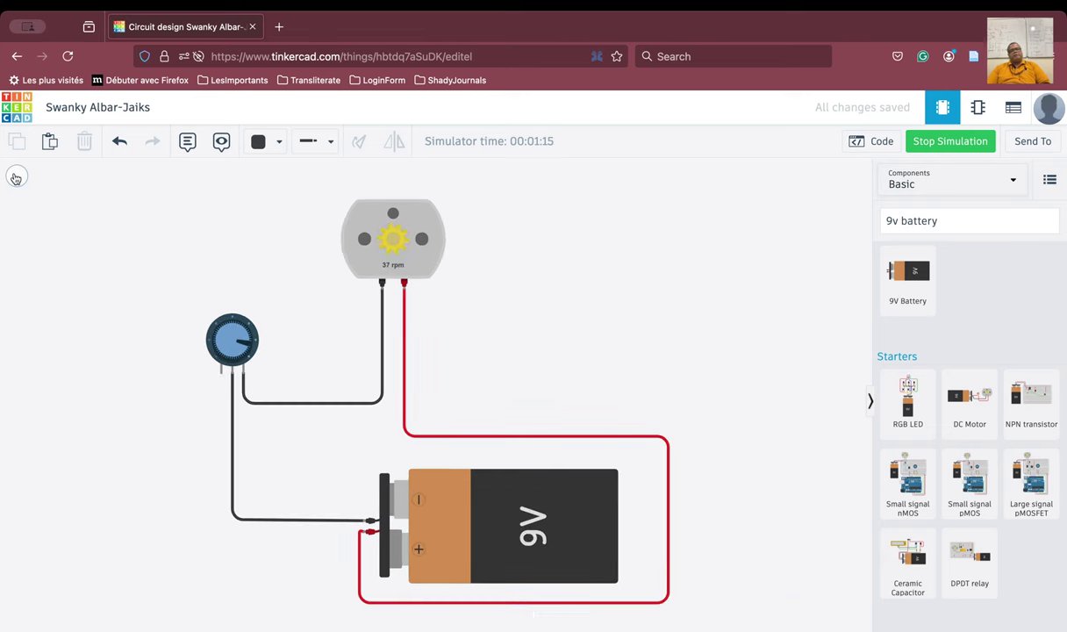